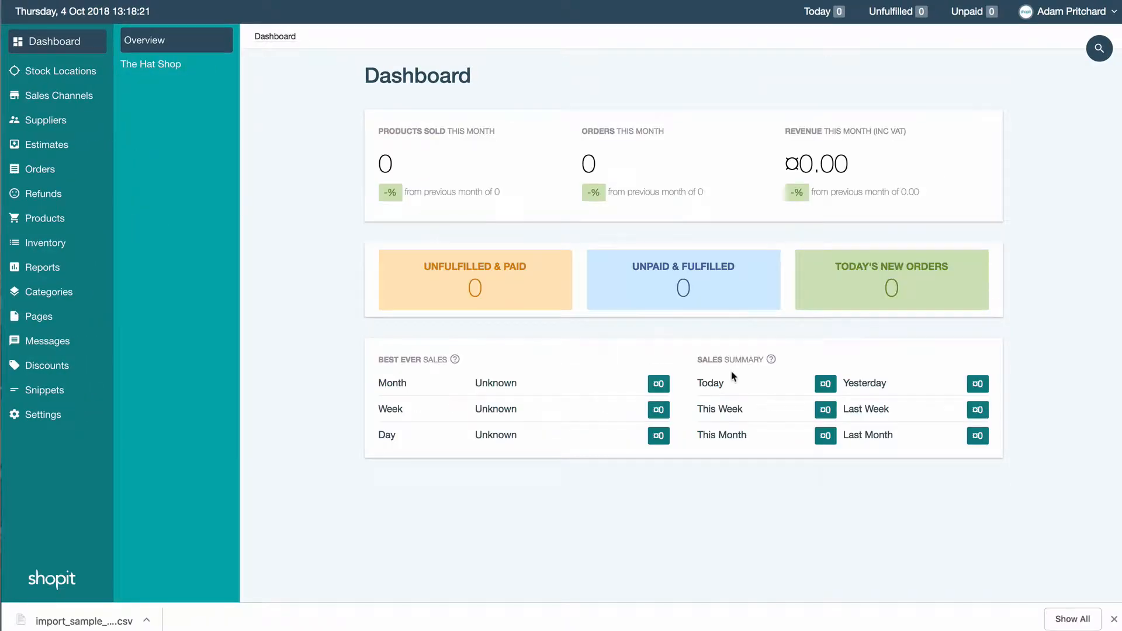
# - Open the data import/export tools in the shop's settings
pyautogui.click(51, 418)
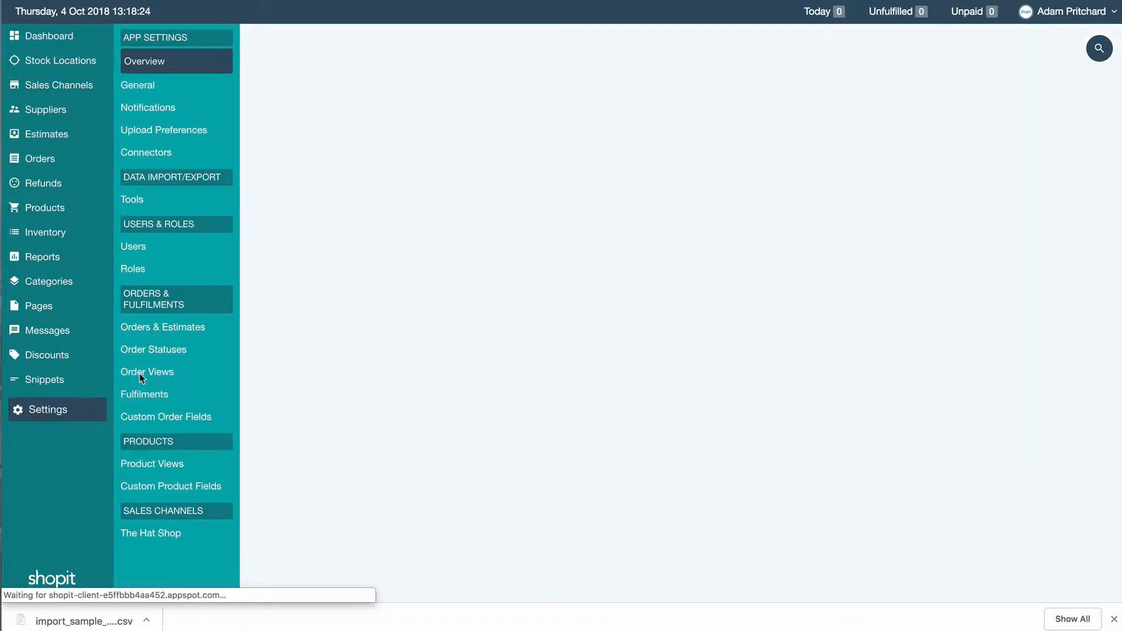
pyautogui.click(135, 201)
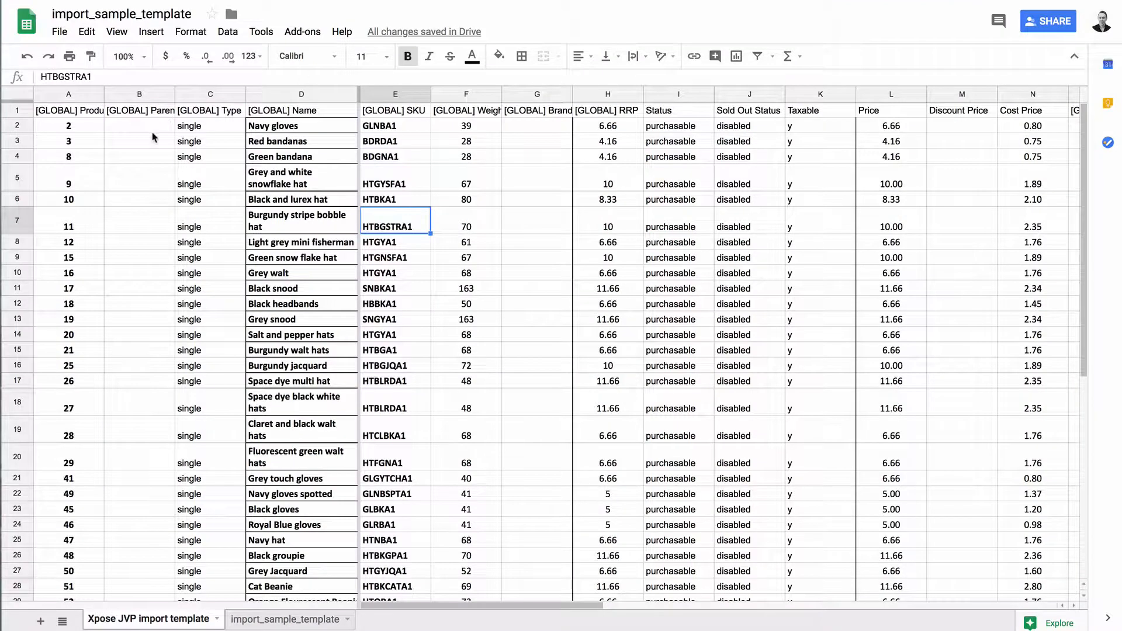
# - In the import_sample_template spreadsheet in Google Sheets, examine the product columns from Product Id through Status
pyautogui.click(76, 115)
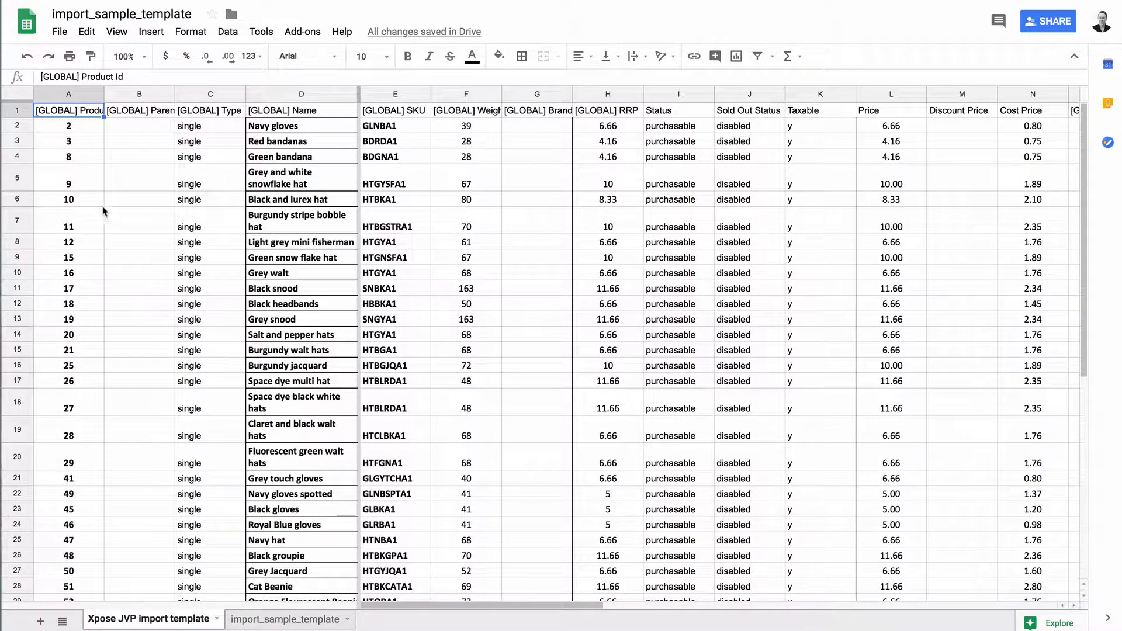
pyautogui.click(155, 118)
pyautogui.moveTo(191, 129); pyautogui.dragTo(192, 164)
pyautogui.click(145, 115)
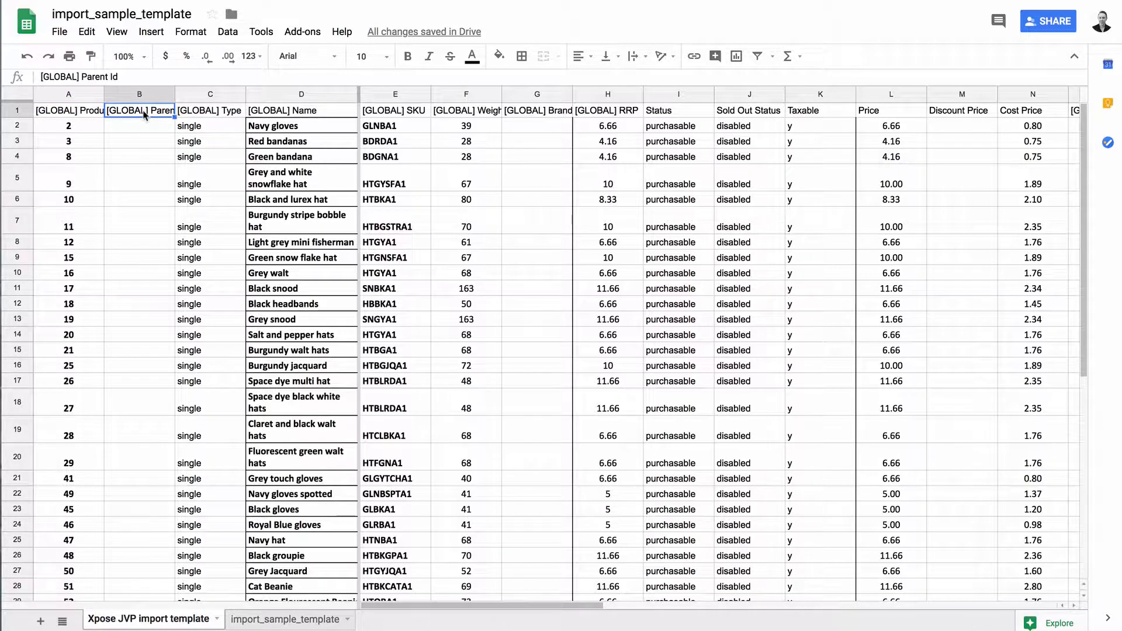
pyautogui.moveTo(274, 129); pyautogui.dragTo(273, 412)
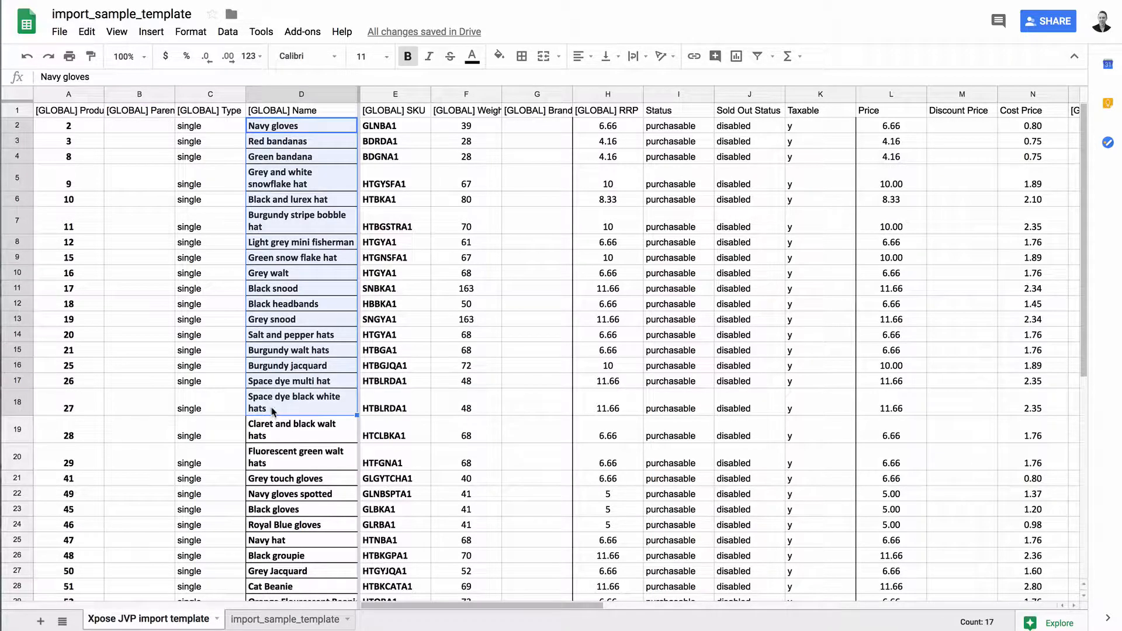
pyautogui.moveTo(387, 127); pyautogui.dragTo(396, 351)
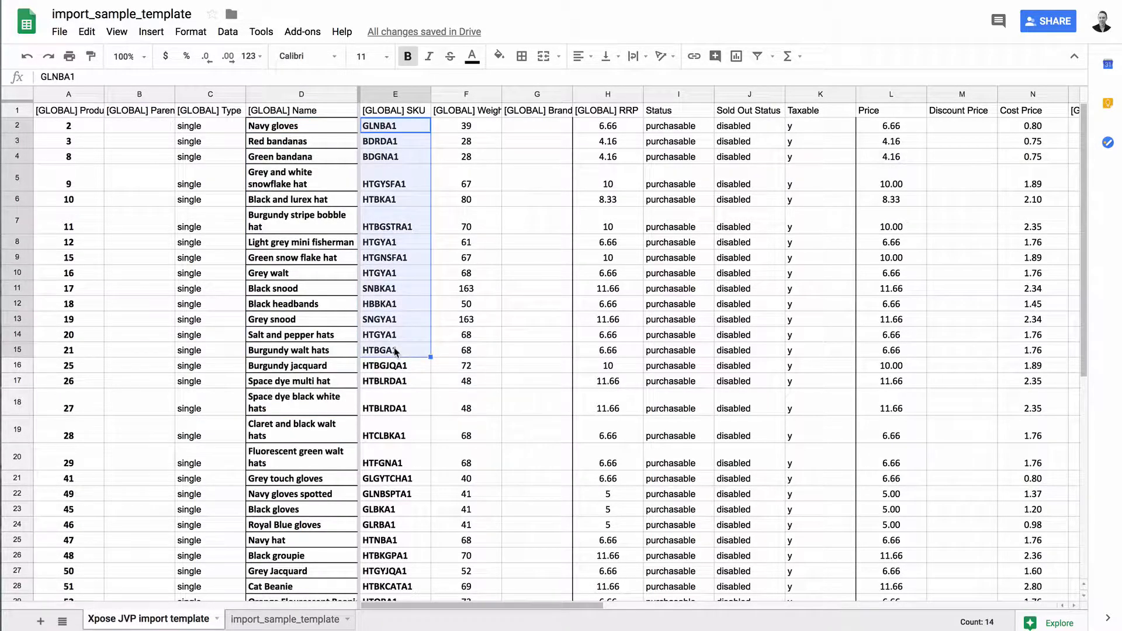
pyautogui.moveTo(485, 130); pyautogui.dragTo(482, 366)
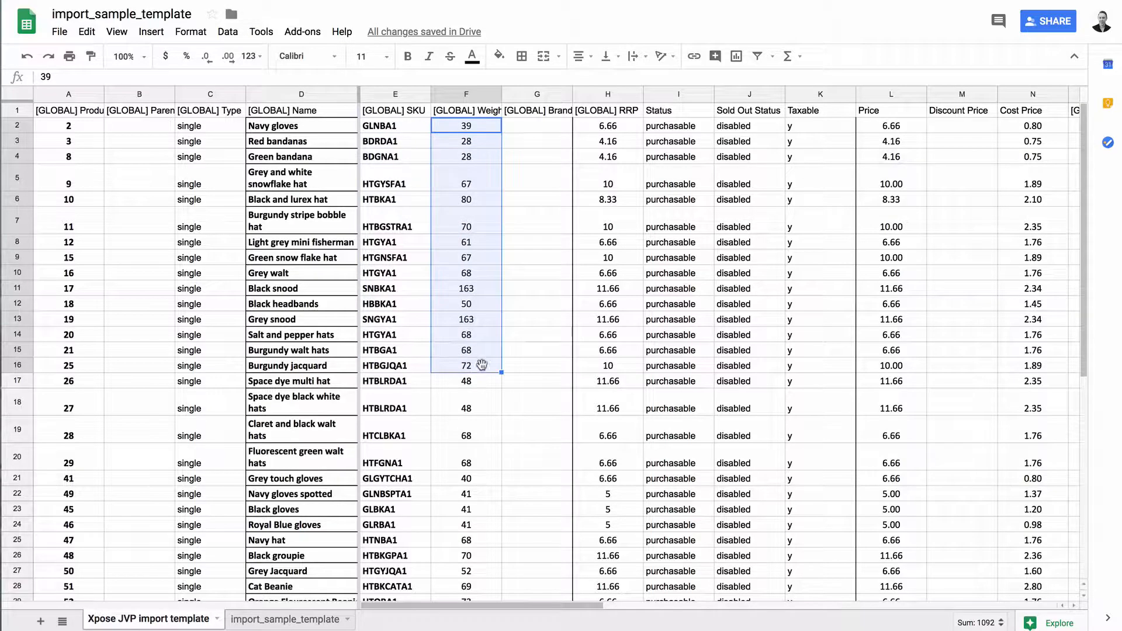
pyautogui.moveTo(554, 128); pyautogui.dragTo(549, 373)
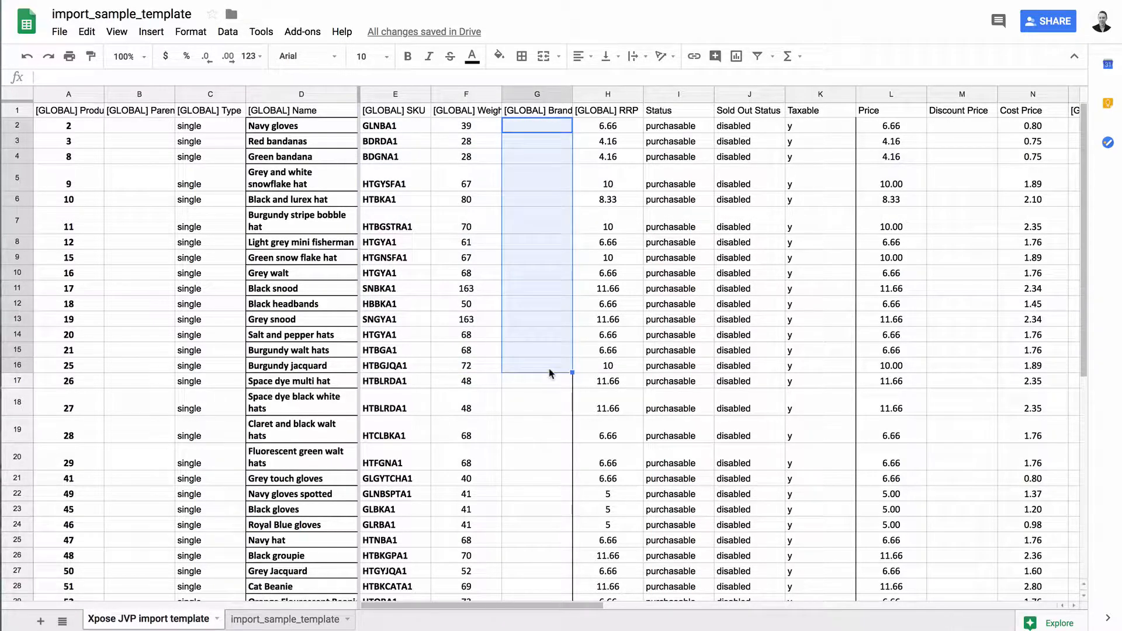
pyautogui.click(599, 355)
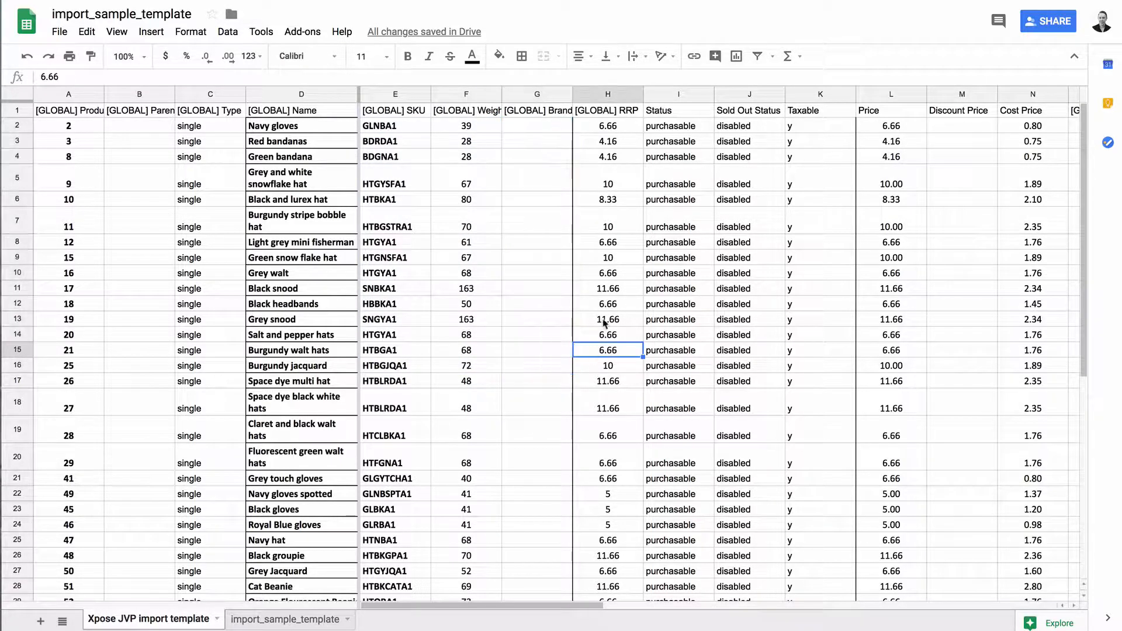
pyautogui.click(620, 126)
pyautogui.click(629, 114)
pyautogui.click(670, 114)
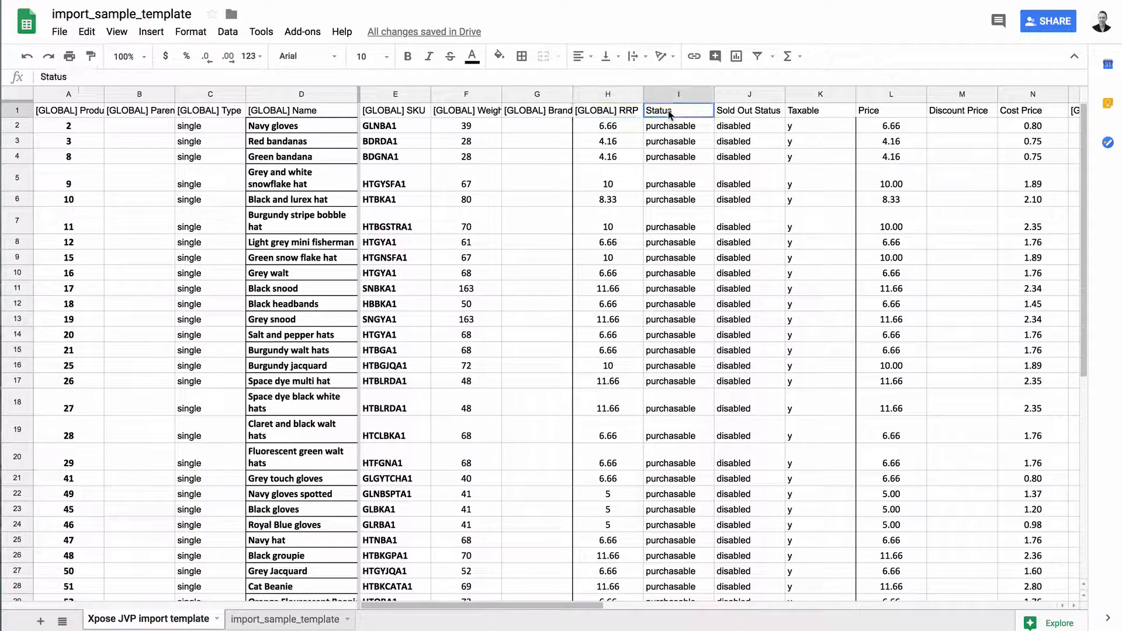
# - Make the entire header row bold
pyautogui.click(18, 110)
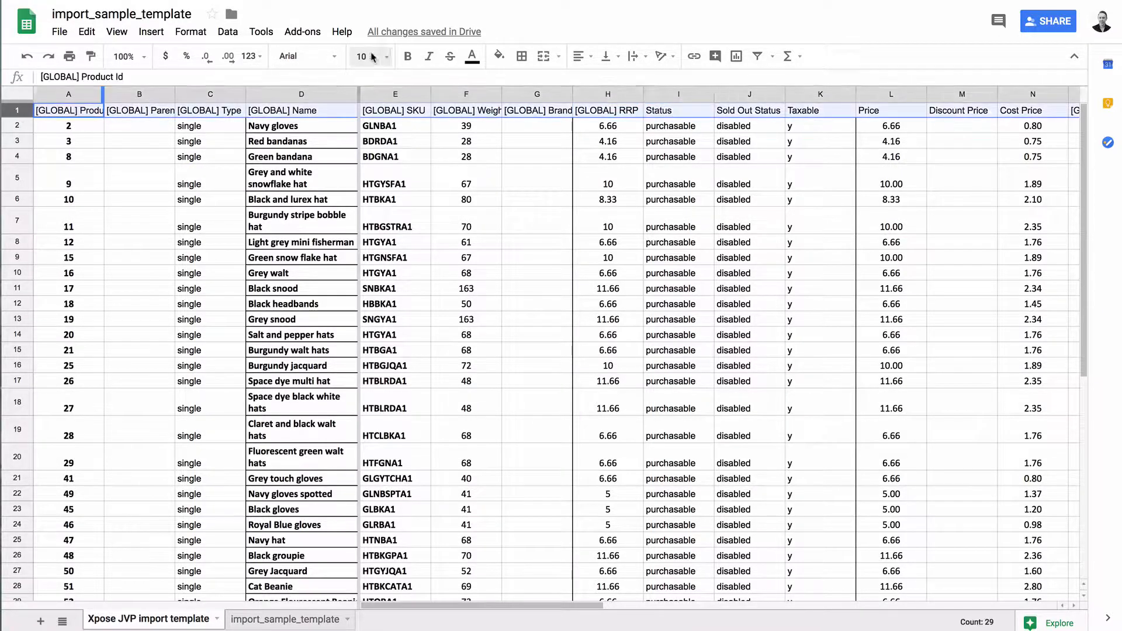
pyautogui.click(408, 56)
pyautogui.click(638, 190)
# - Examine the columns from Status through Option 5, including the Reorder Level and Reorder Qty headers
pyautogui.click(674, 125)
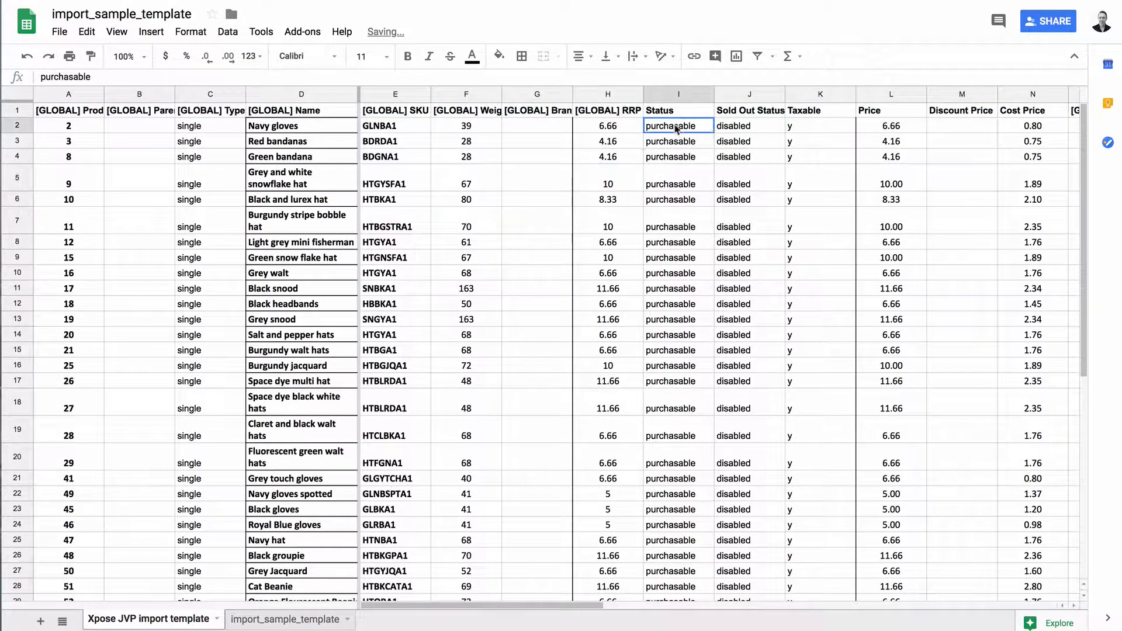
pyautogui.click(735, 128)
pyautogui.press('Right')
pyautogui.press('Right')
pyautogui.press('Right')
pyautogui.press('Right')
pyautogui.press('Right')
pyautogui.press('Right')
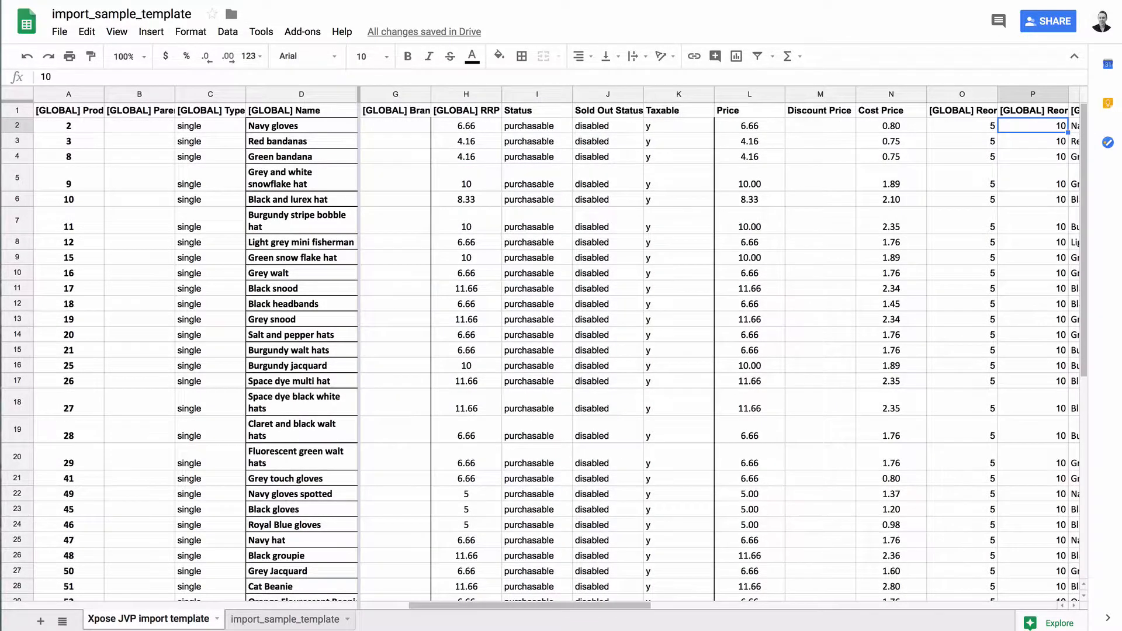
pyautogui.press('Right')
pyautogui.press('Right')
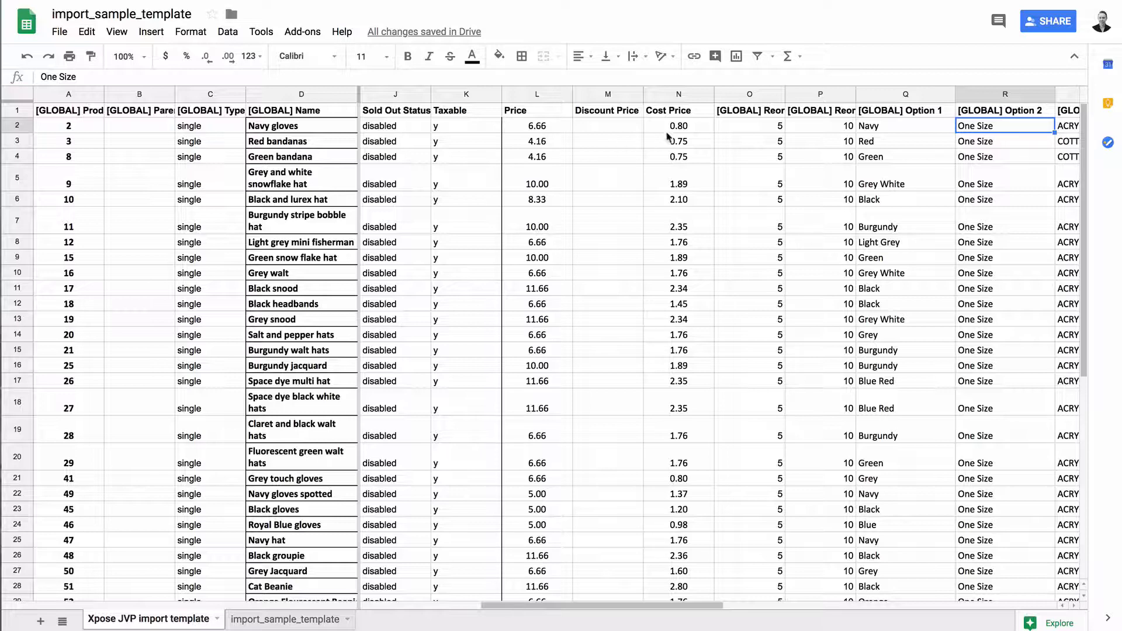
pyautogui.click(767, 116)
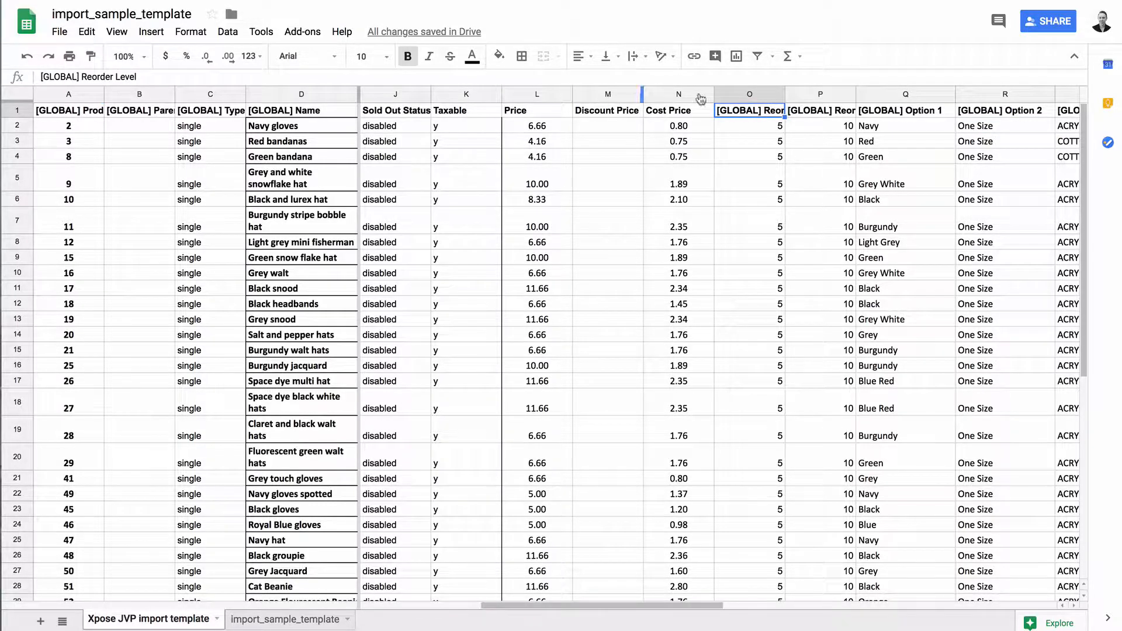
pyautogui.click(835, 113)
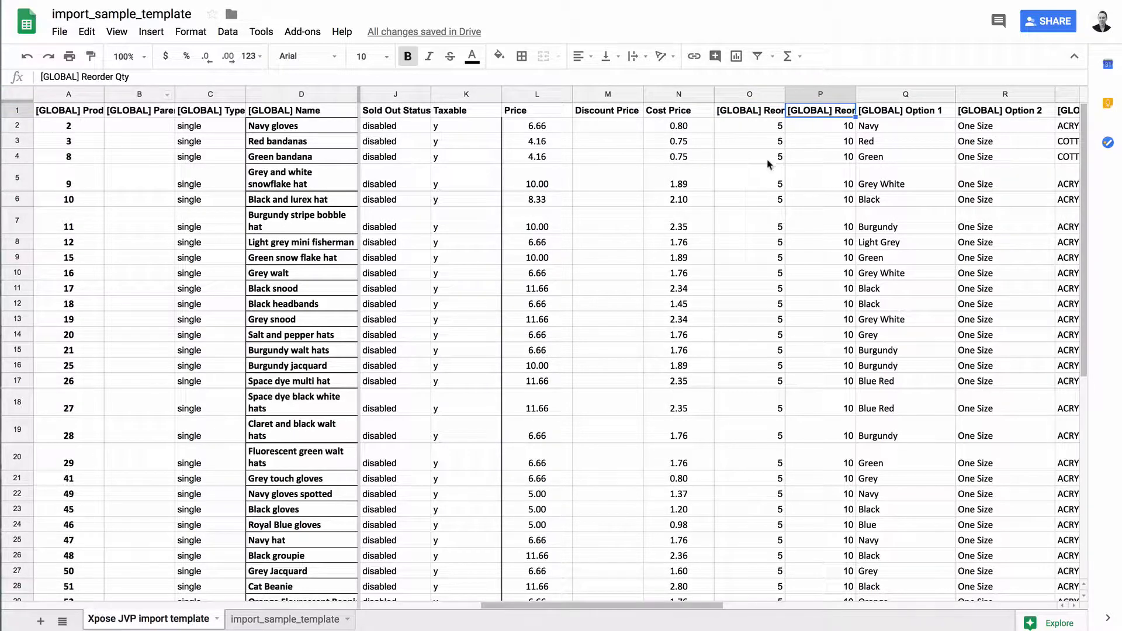
pyautogui.press('Right')
pyautogui.press('Right')
pyautogui.press('Right')
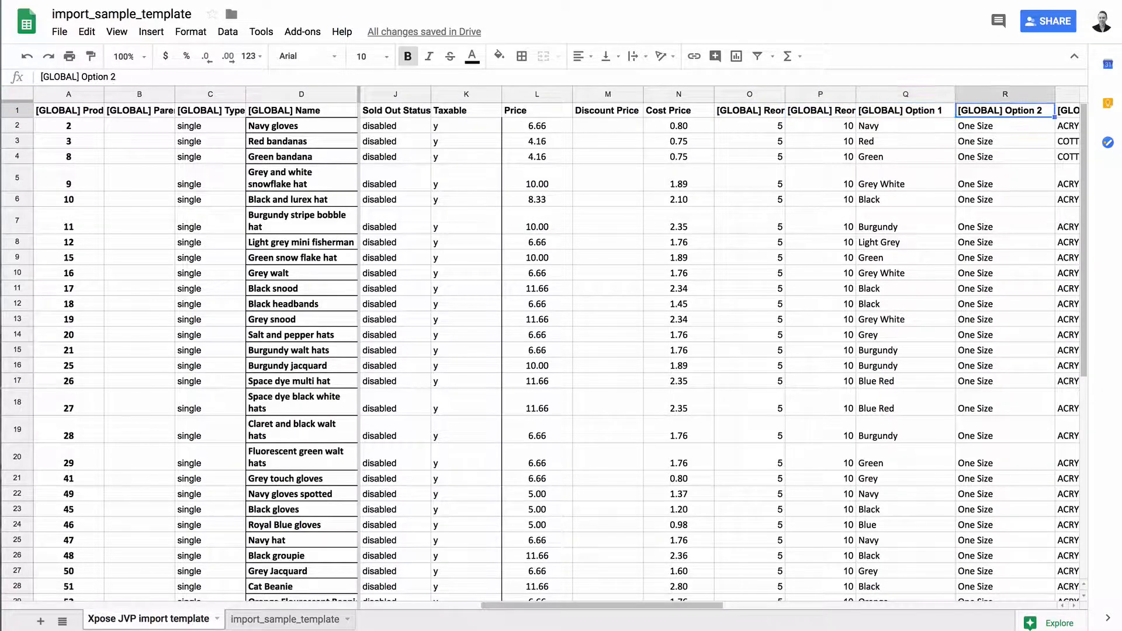
pyautogui.press('Right')
pyautogui.press('Right')
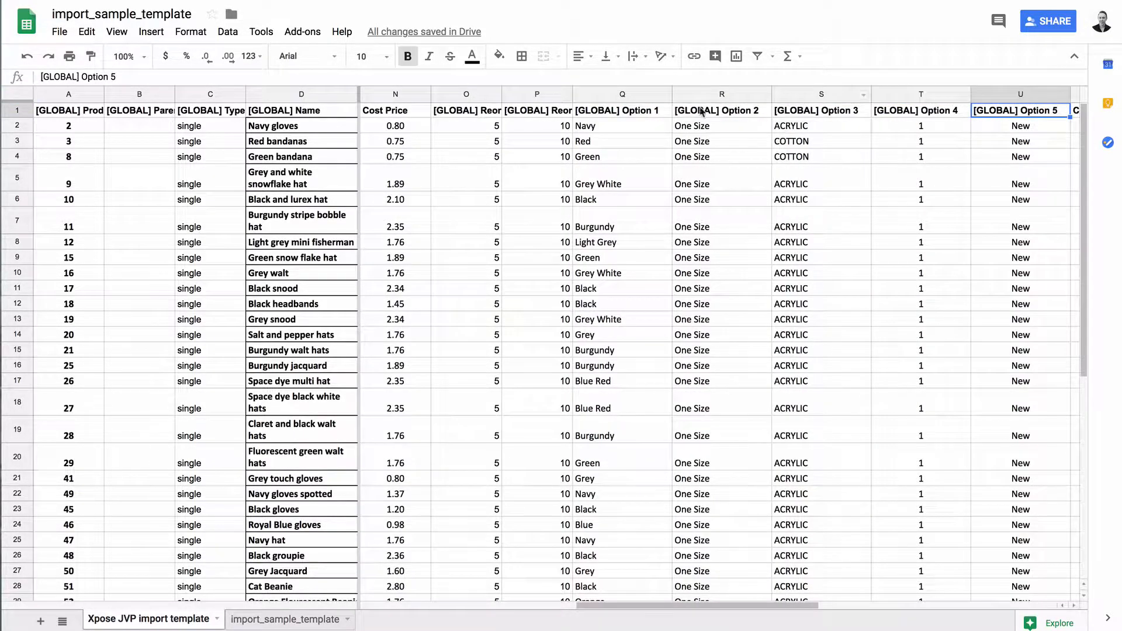
# - Rename the Option 1 header to "[GLOBAL] Colour" and the Option 2 header to "[GLOBAL] Size"
pyautogui.doubleClick(659, 109)
pyautogui.moveTo(622, 110); pyautogui.dragTo(663, 110)
pyautogui.write('Colour')
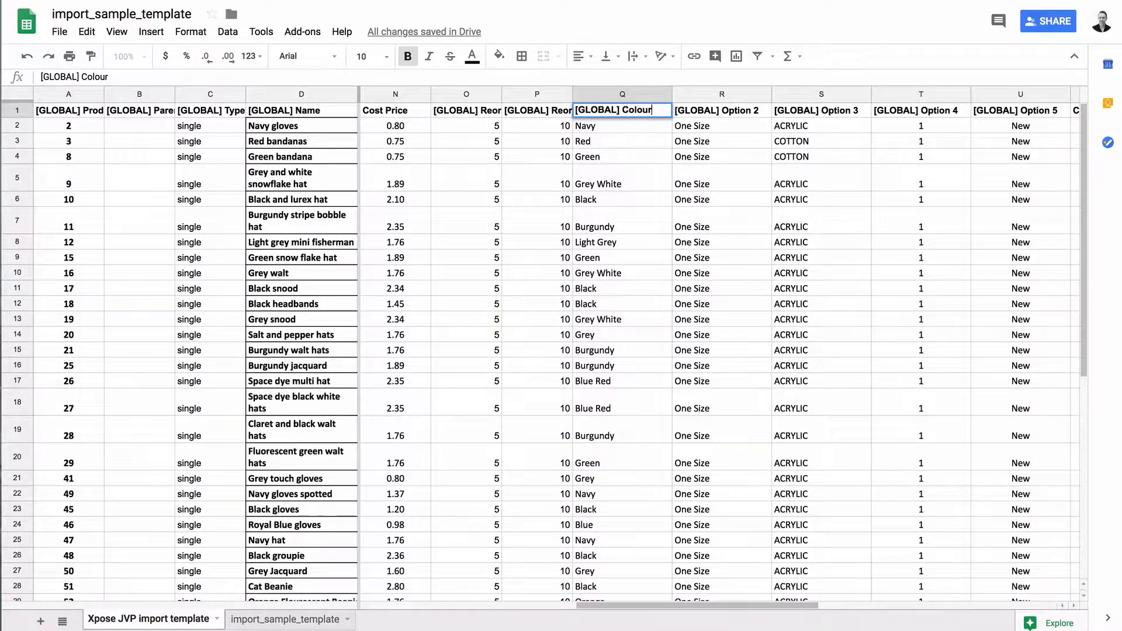
pyautogui.click(703, 116)
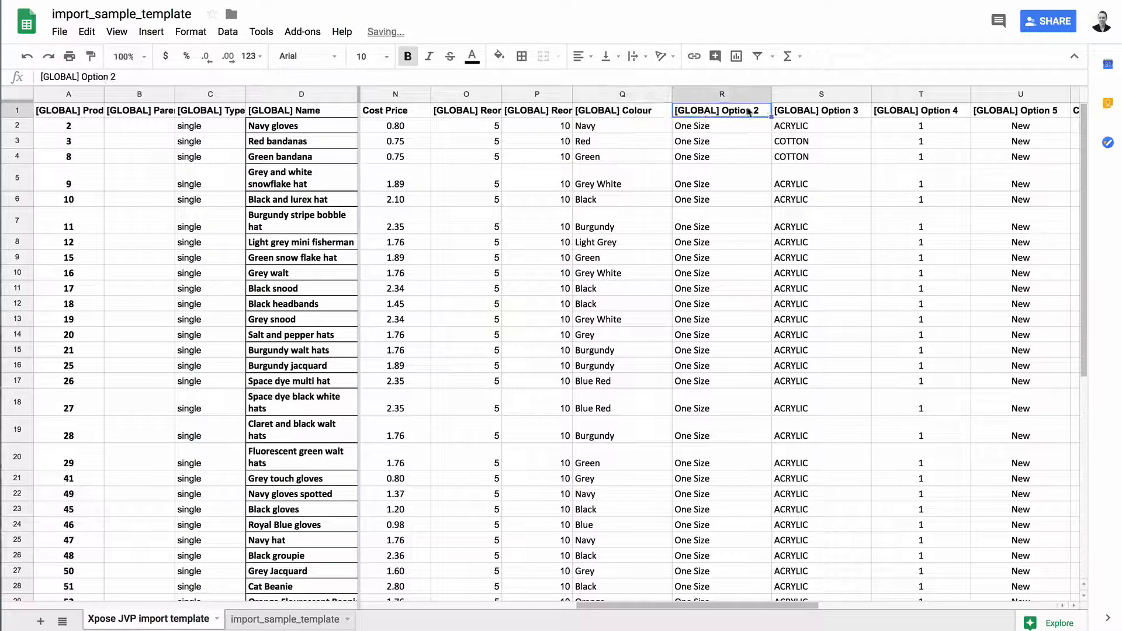
pyautogui.doubleClick(721, 110)
pyautogui.moveTo(721, 110); pyautogui.dragTo(757, 108)
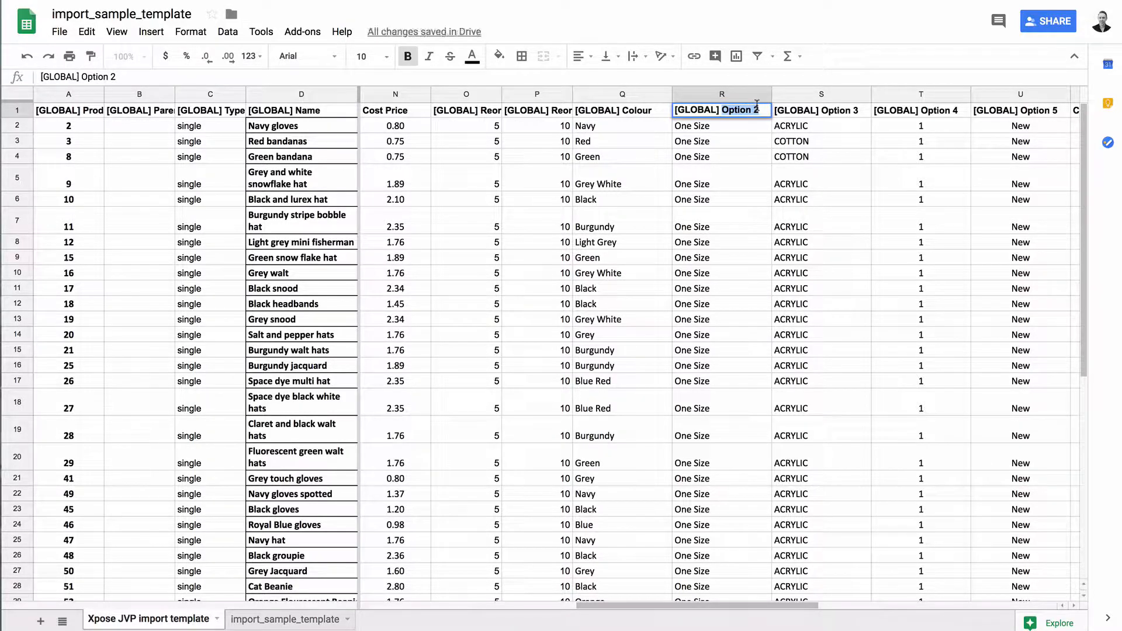
pyautogui.write('Size')
pyautogui.press('Return')
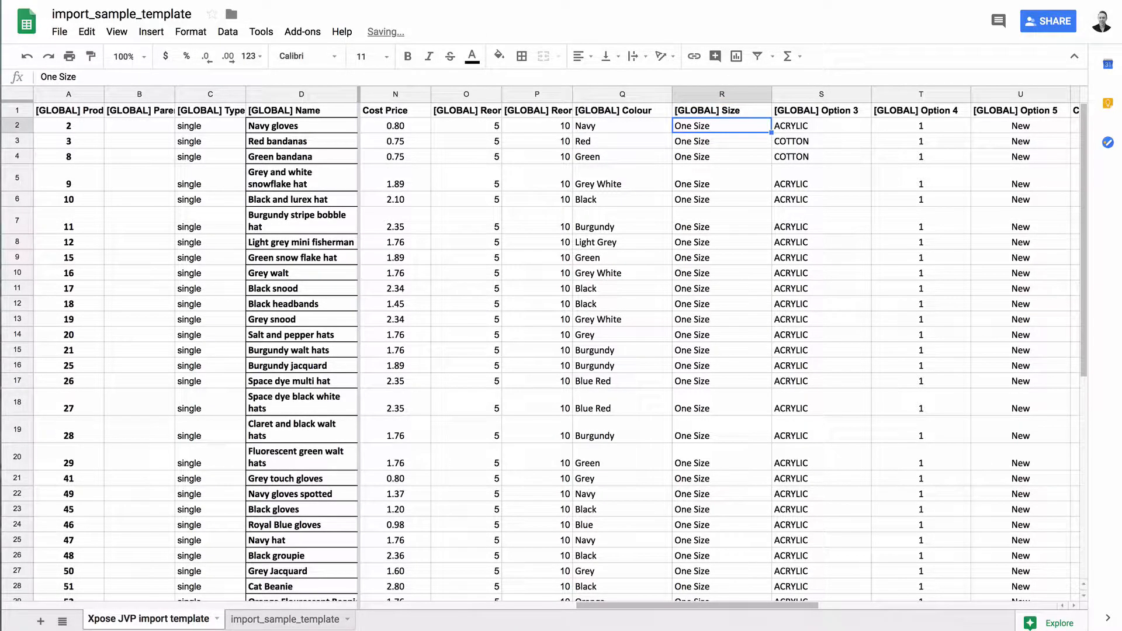
# - Rename the Option 3 header to "[GLOBAL] Material" and the Option 4 header to "[GLOBAL] Pack Size"
pyautogui.doubleClick(830, 115)
pyautogui.moveTo(824, 113); pyautogui.dragTo(865, 111)
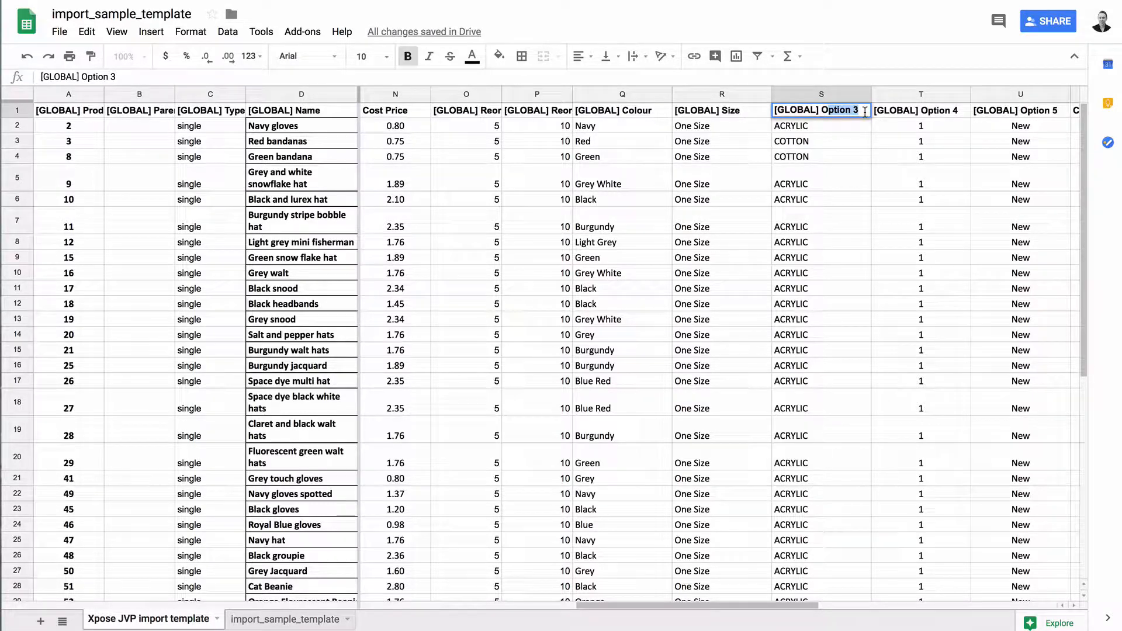
pyautogui.write('Material')
pyautogui.click(919, 114)
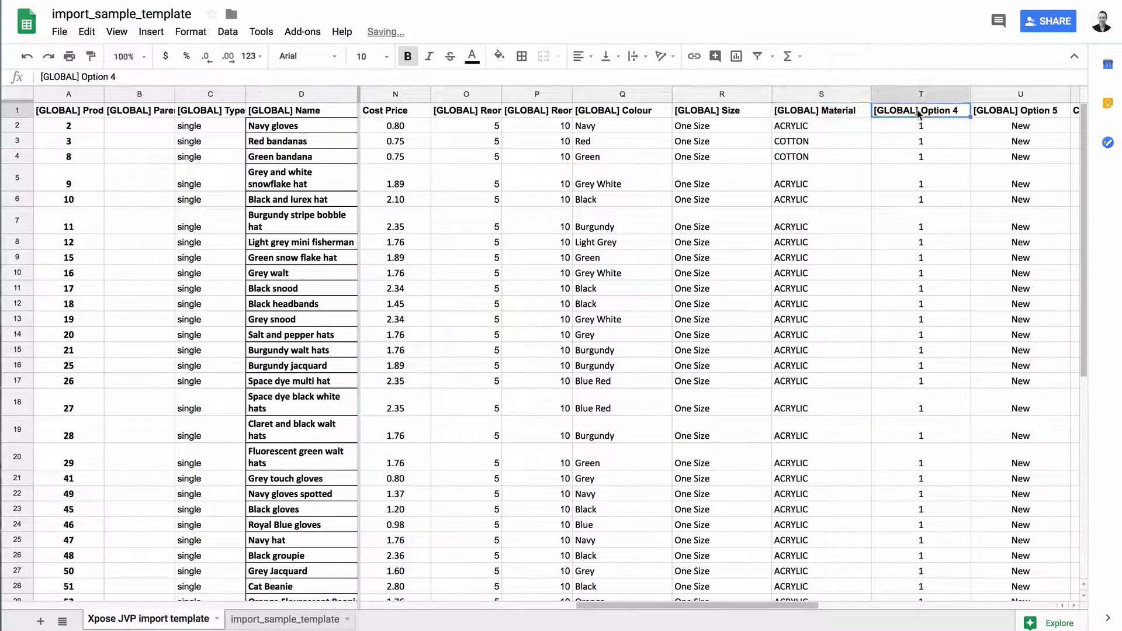
pyautogui.doubleClick(920, 114)
pyautogui.moveTo(921, 112); pyautogui.dragTo(1032, 110)
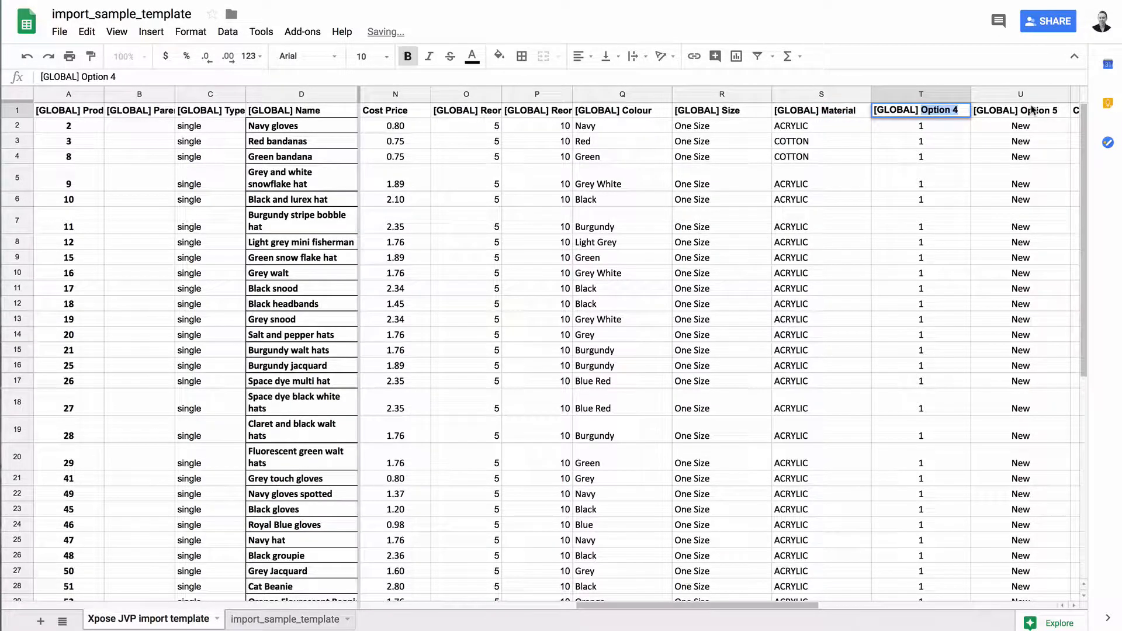
pyautogui.write('Pack Sie')
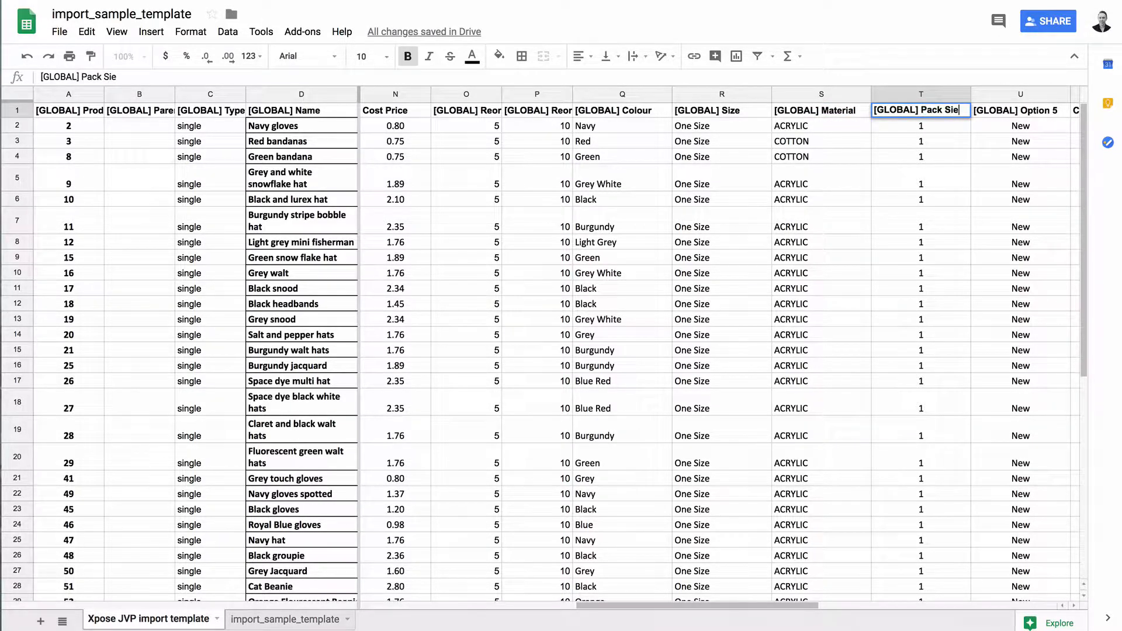
# - Rename the Option 5 header to "[GLOBAL] Condition"
pyautogui.click(1041, 111)
pyautogui.doubleClick(1022, 111)
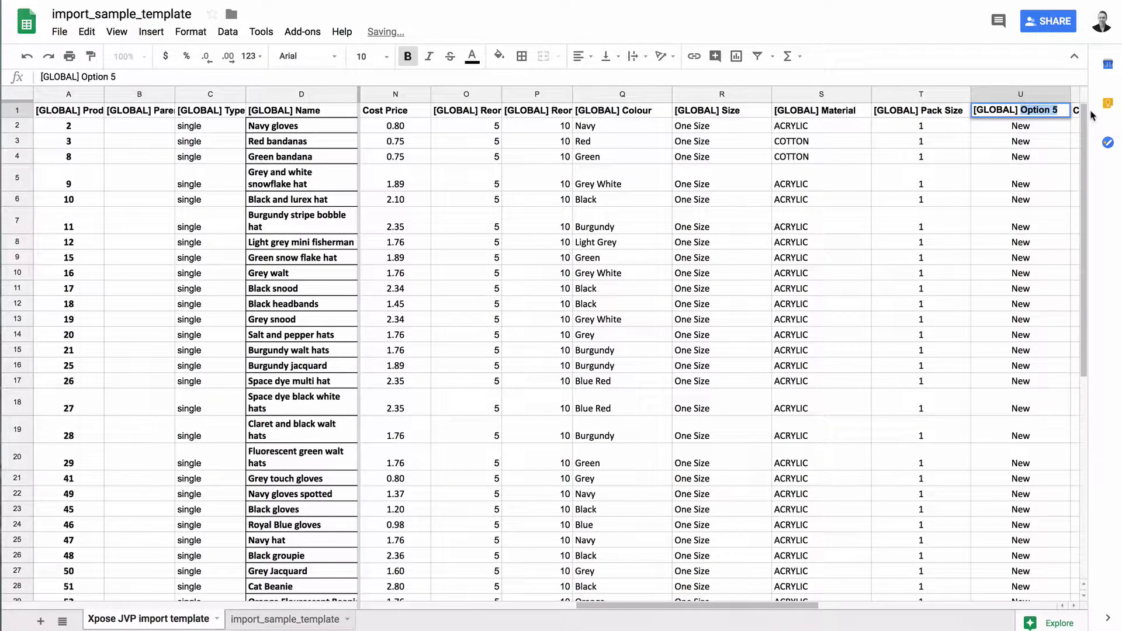
pyautogui.write('Condition')
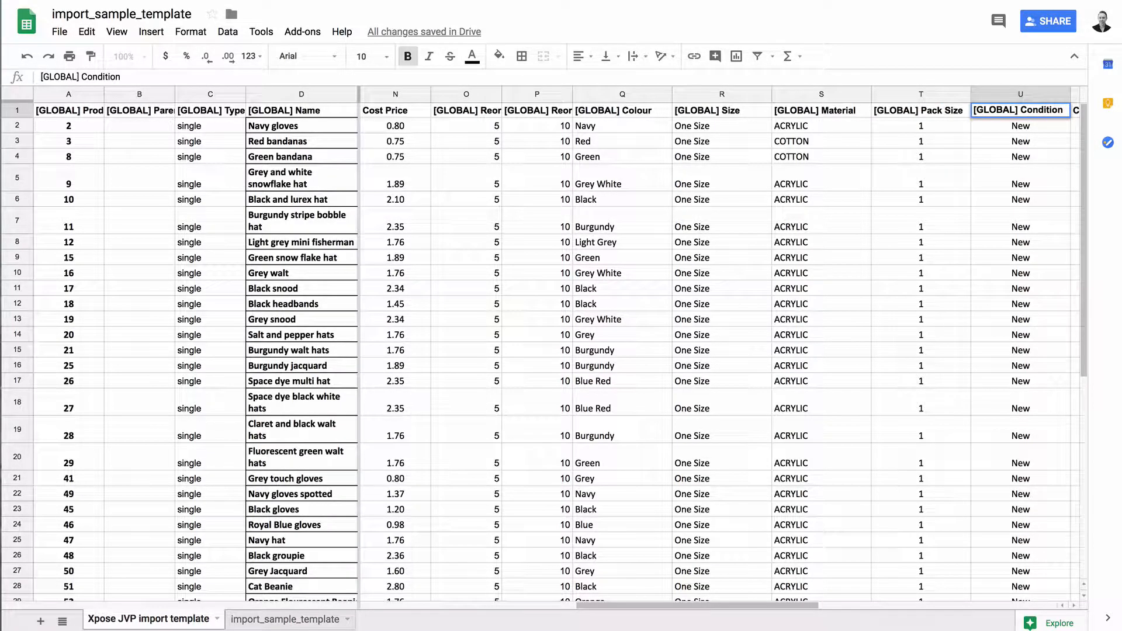
pyautogui.press('Return')
# - Clear the URL Handle value in the Navy gloves row
pyautogui.press('Right')
pyautogui.press('Right')
pyautogui.press('Right')
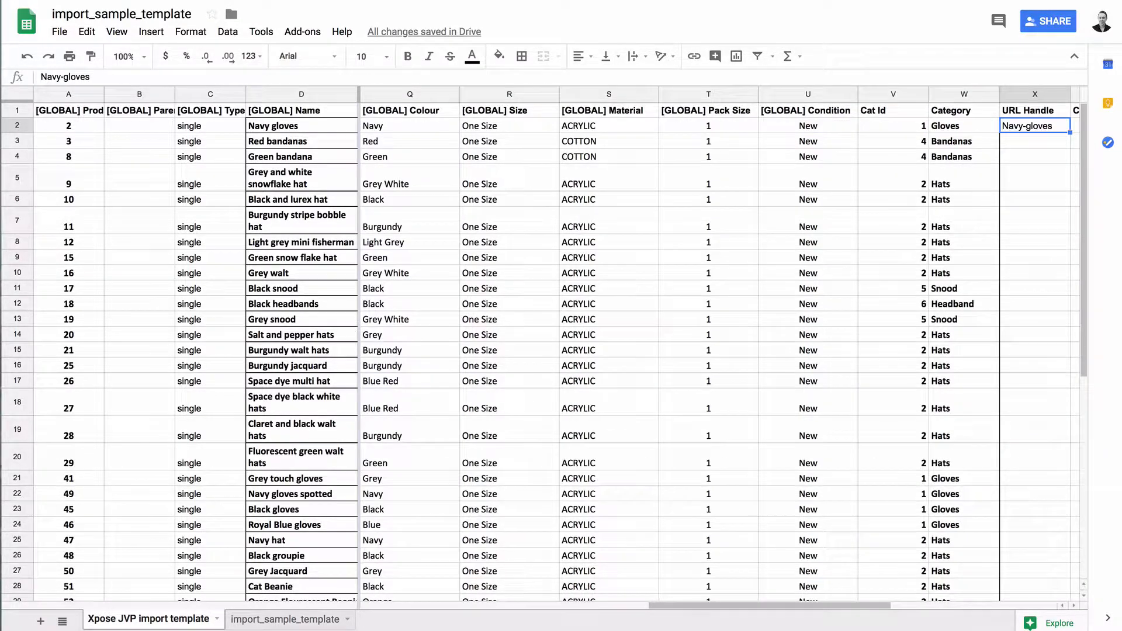
pyautogui.click(971, 129)
pyautogui.click(892, 143)
pyautogui.click(943, 201)
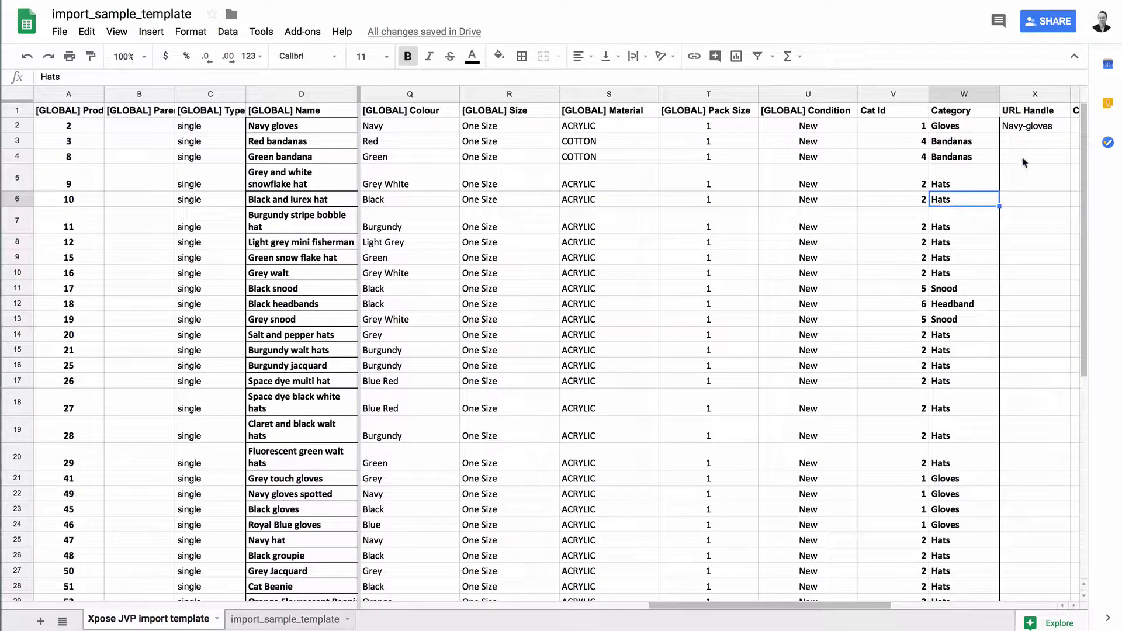
pyautogui.click(1030, 130)
pyautogui.press('Delete')
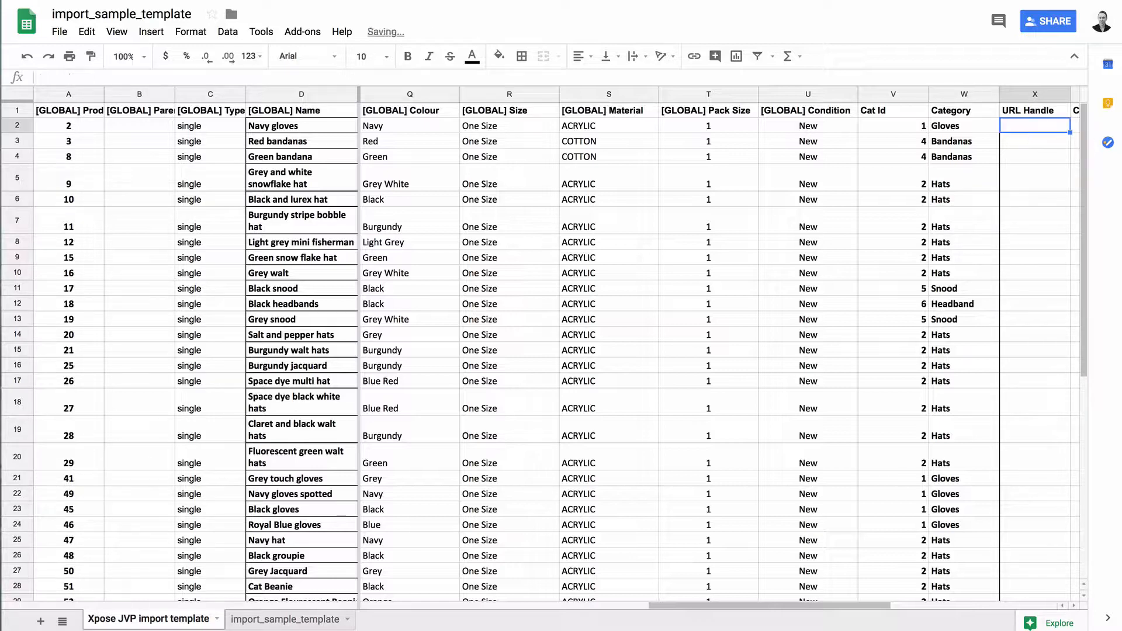
# - Examine the remaining columns from Custom Name through Meta Keywords
pyautogui.press('Right')
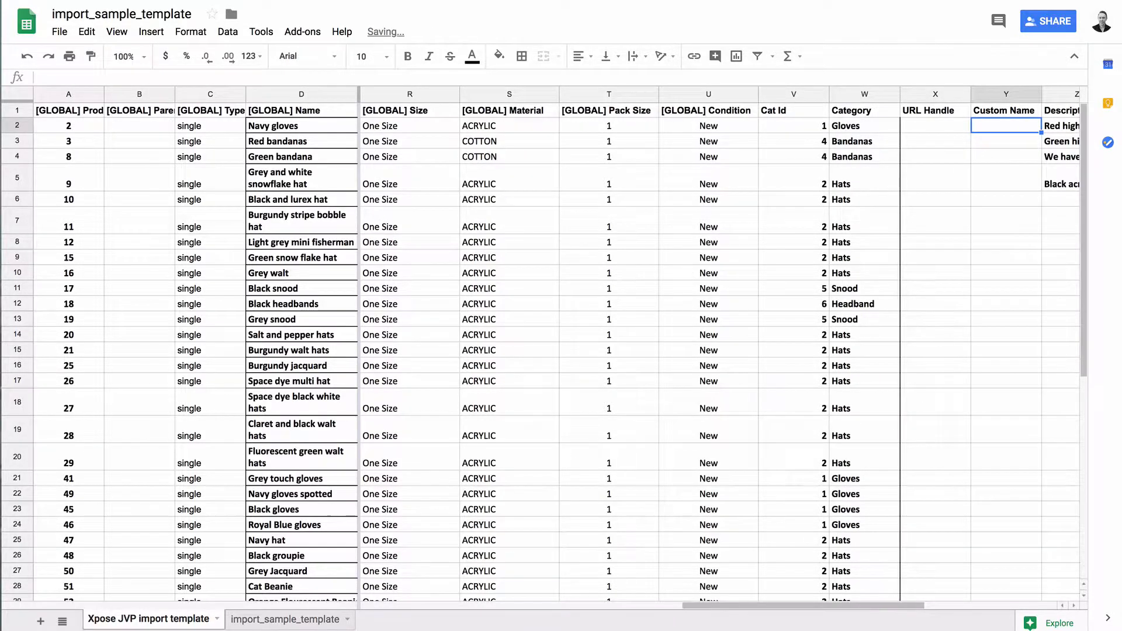
pyautogui.press('Right')
pyautogui.press('Right')
pyautogui.press('Right')
pyautogui.press('Right')
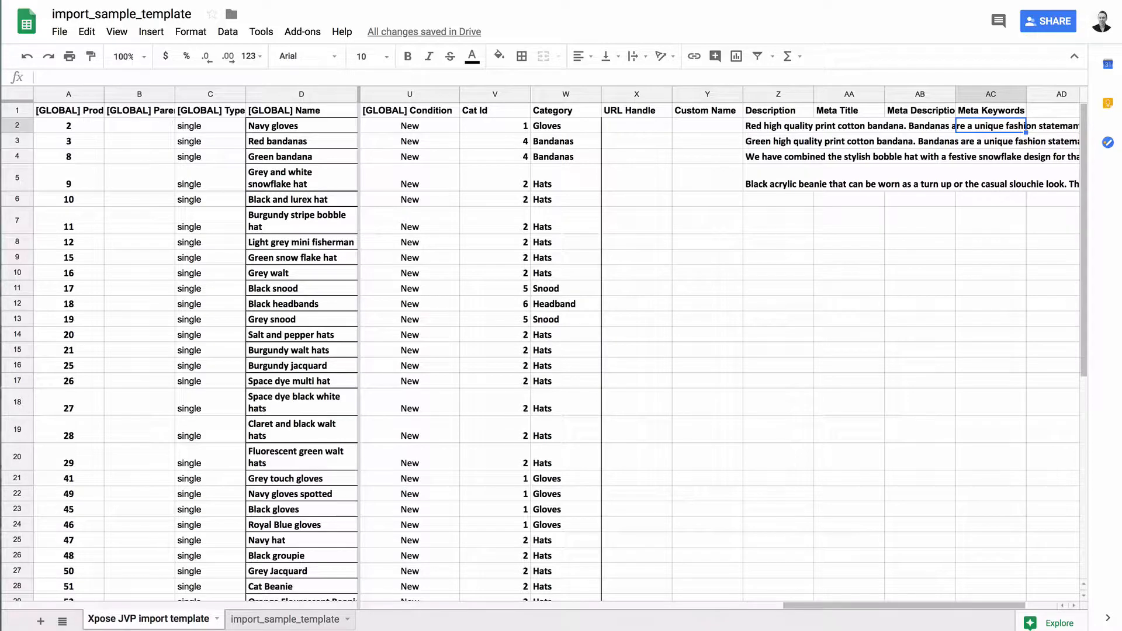
# - Download the current sheet as a comma-separated values (.csv) file
pyautogui.click(60, 32)
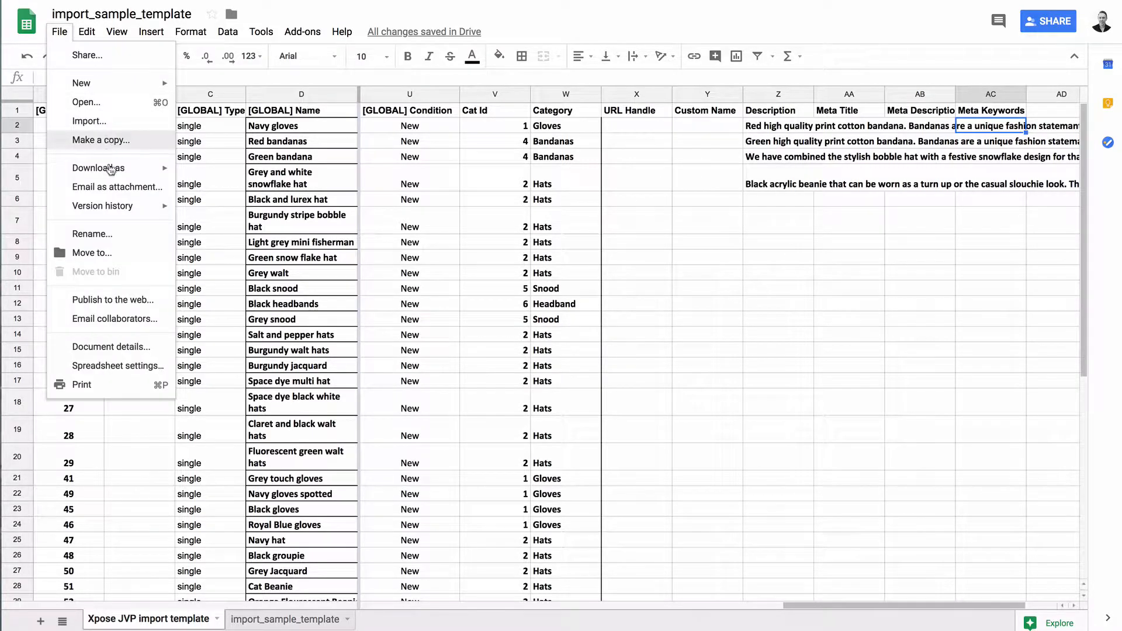
pyautogui.moveTo(111, 169)
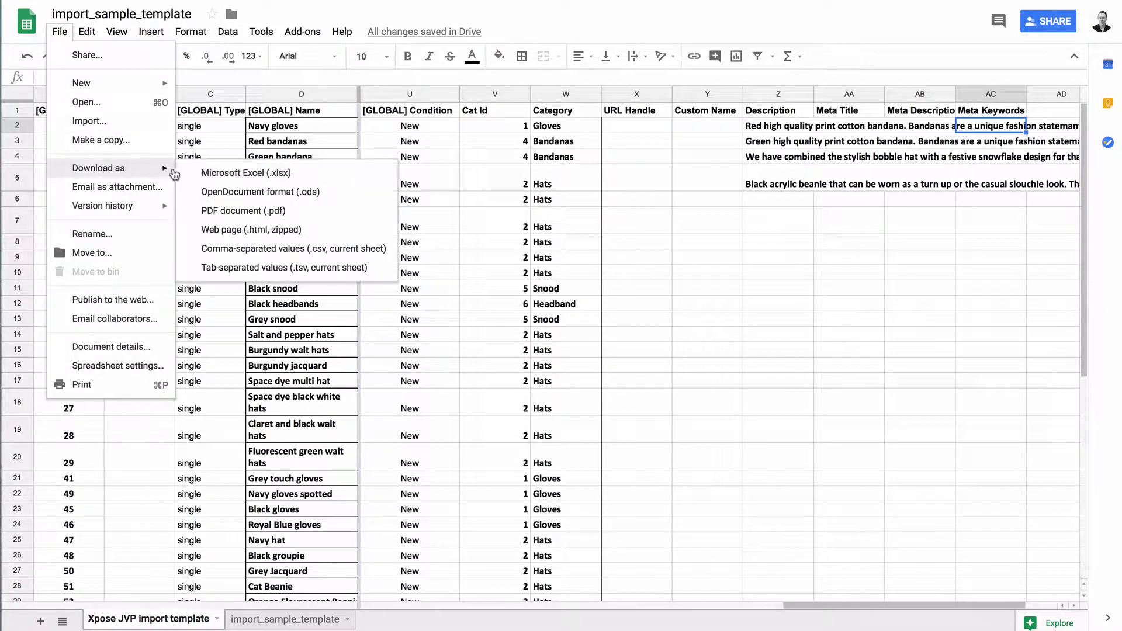
pyautogui.click(227, 249)
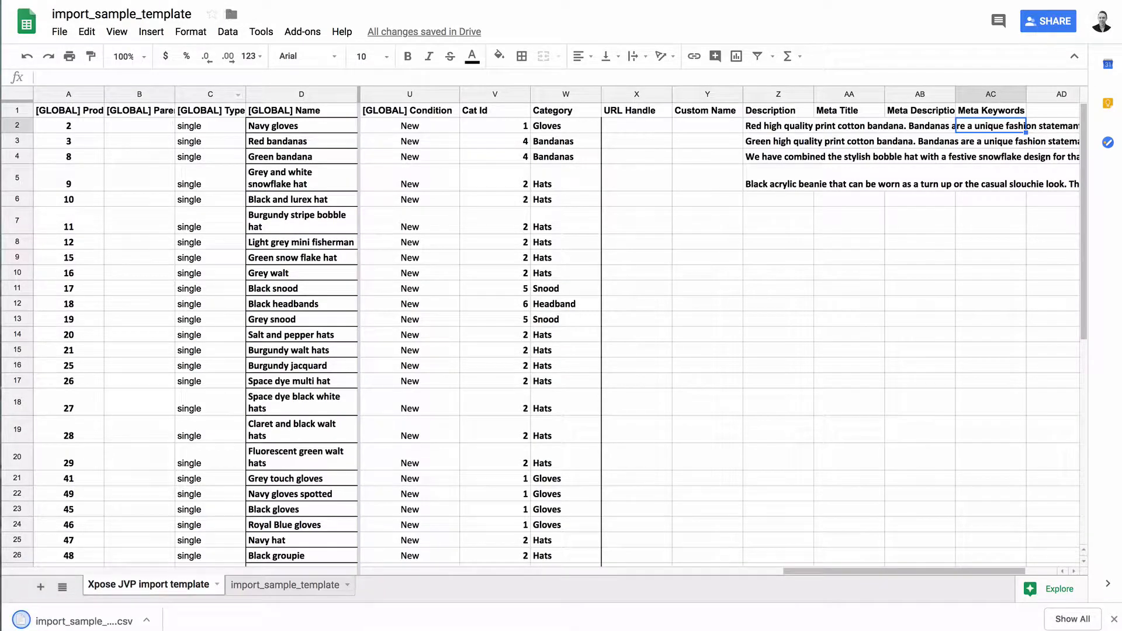
# - Switch to Shopit and load the downloaded import sample CSV into the Import Products tool for new products
pyautogui.hotkey('ctrl', 'Tab')
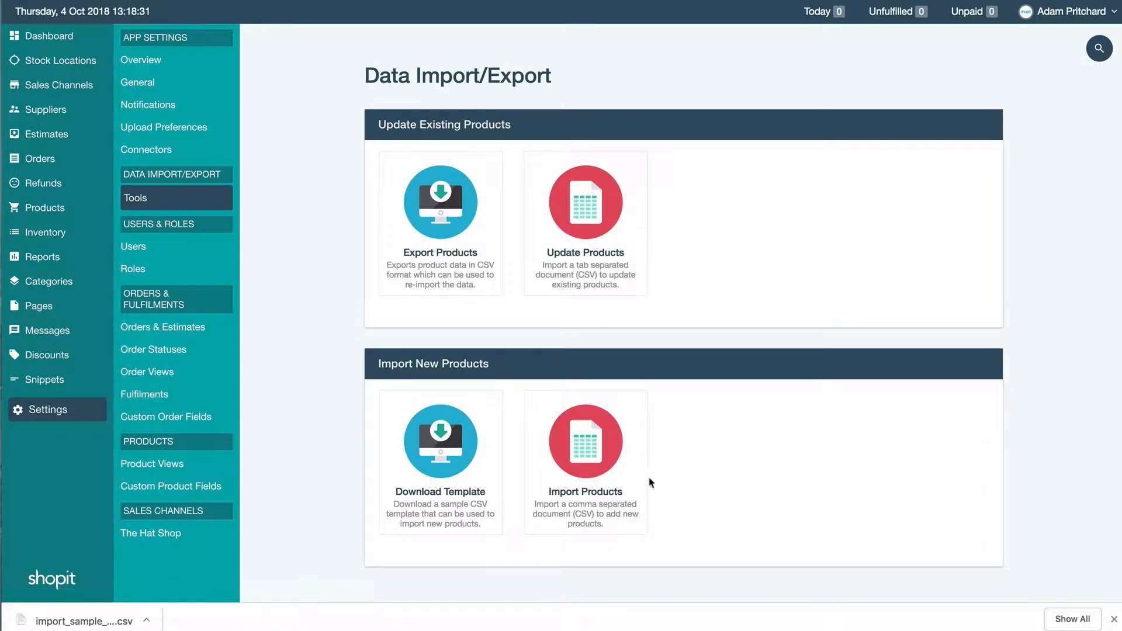
pyautogui.click(594, 469)
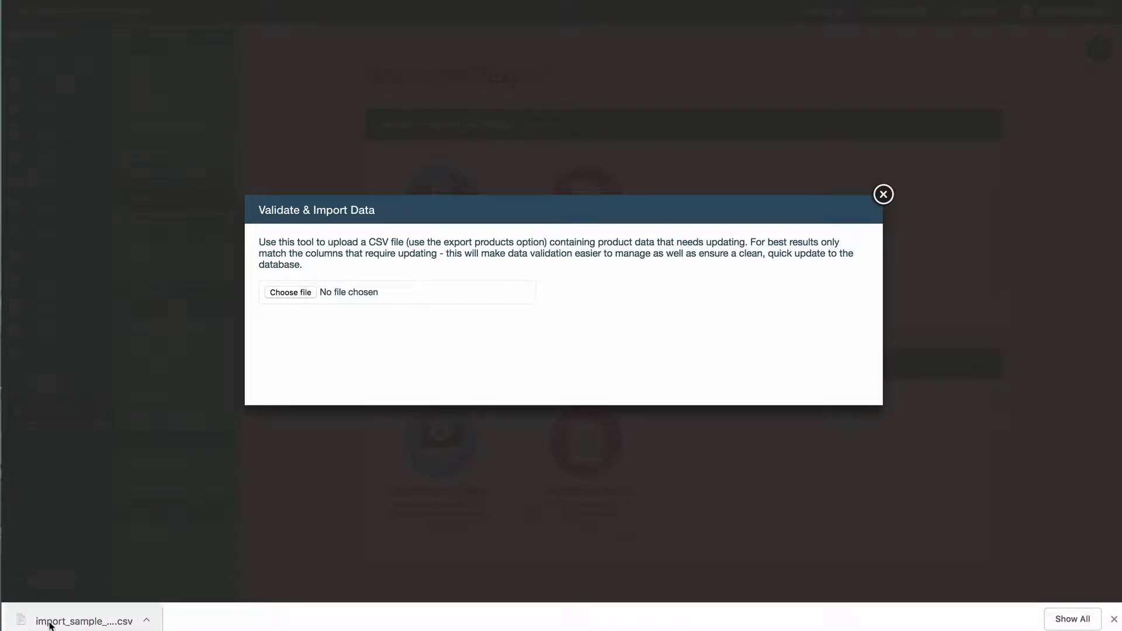
pyautogui.moveTo(49, 624); pyautogui.dragTo(351, 296)
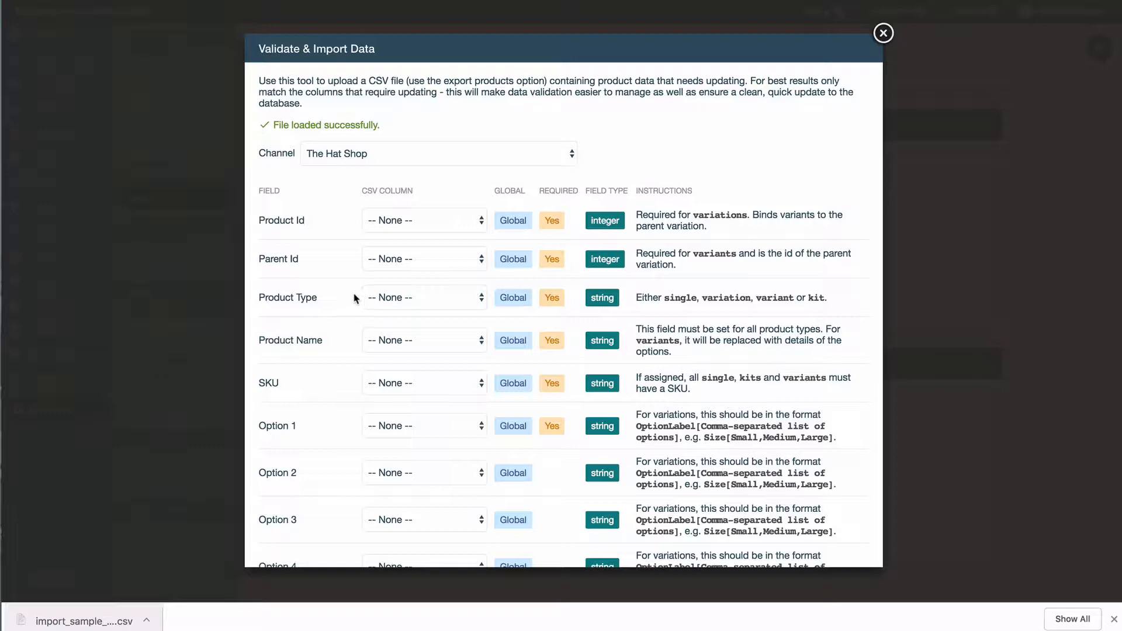
# - Map Product Id to [GLOBAL] Product Id, Parent Id to [GLOBAL] Parent Id and Product Type to [GLOBAL] Type
pyautogui.click(435, 225)
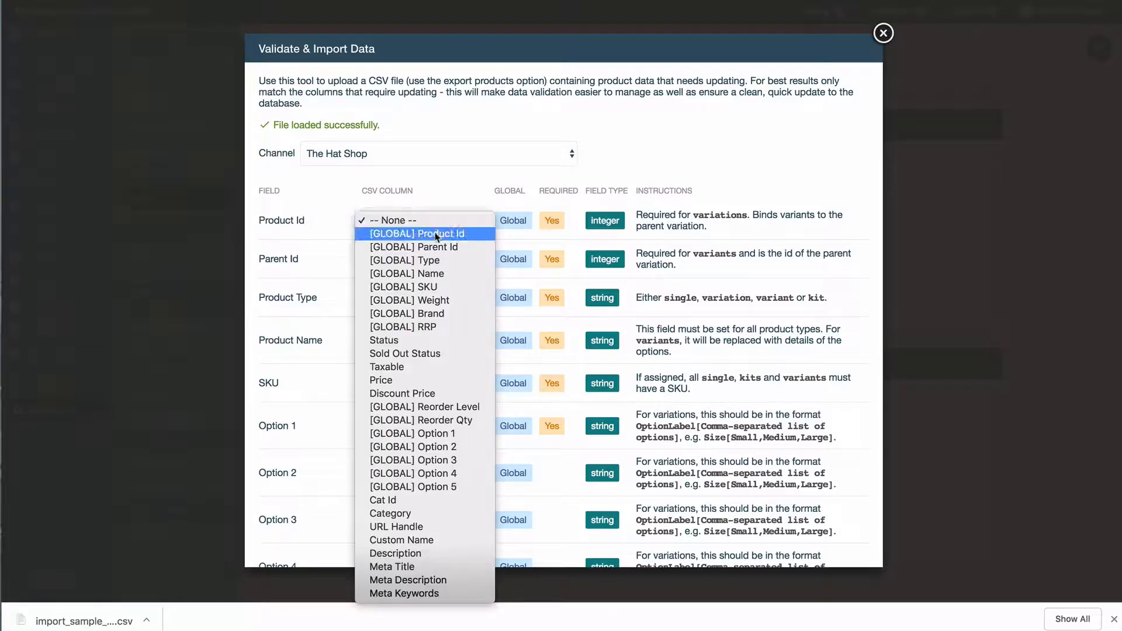
pyautogui.click(436, 234)
pyautogui.click(436, 261)
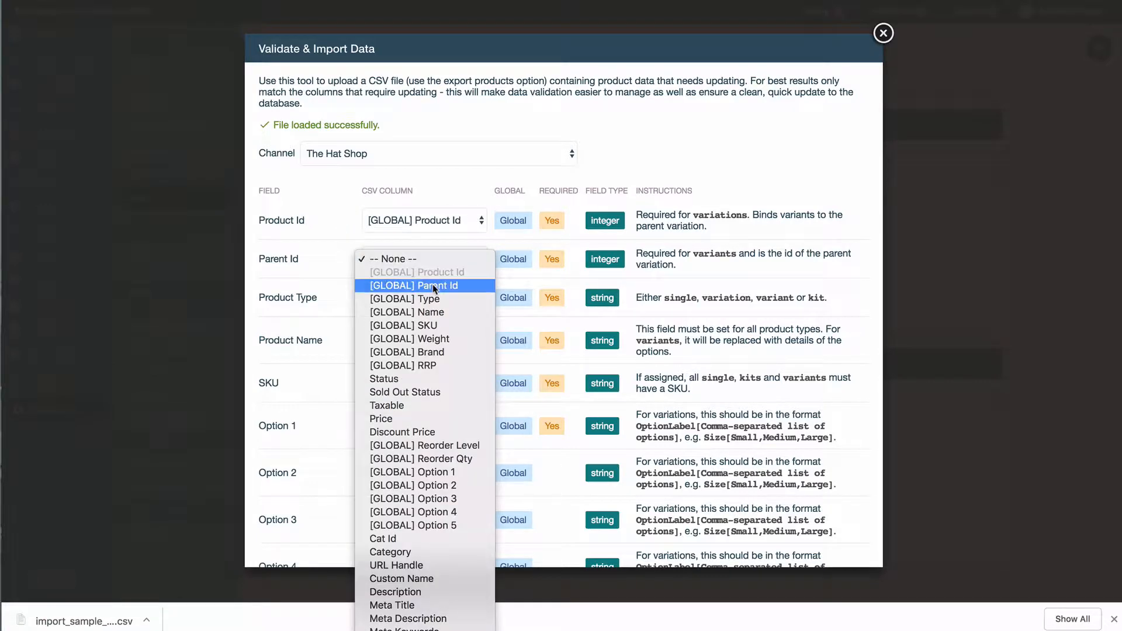
pyautogui.click(435, 286)
pyautogui.click(429, 298)
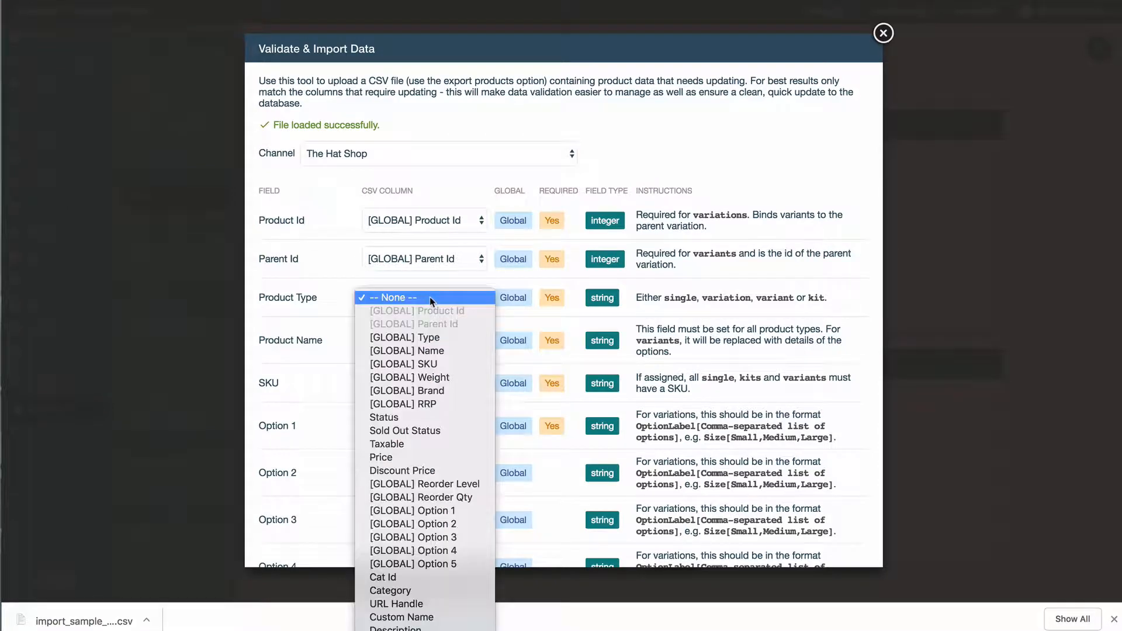
pyautogui.click(434, 338)
# - Map the Product Name field to [GLOBAL] Name and the SKU field to [GLOBAL] SKU
pyautogui.click(435, 342)
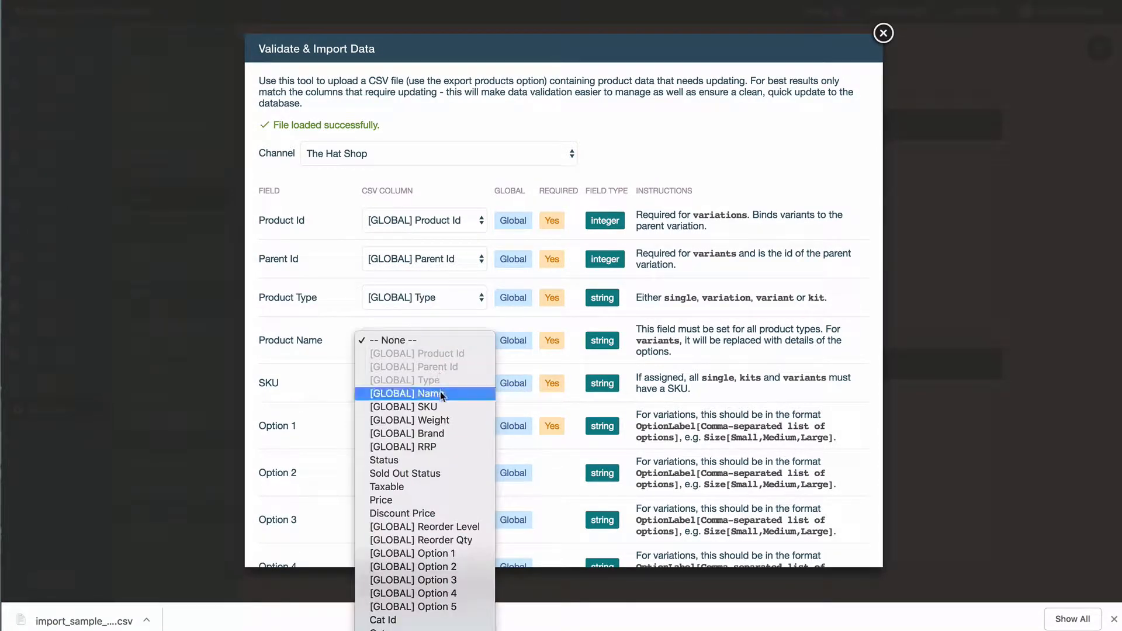
pyautogui.click(442, 395)
pyautogui.click(440, 395)
pyautogui.click(442, 449)
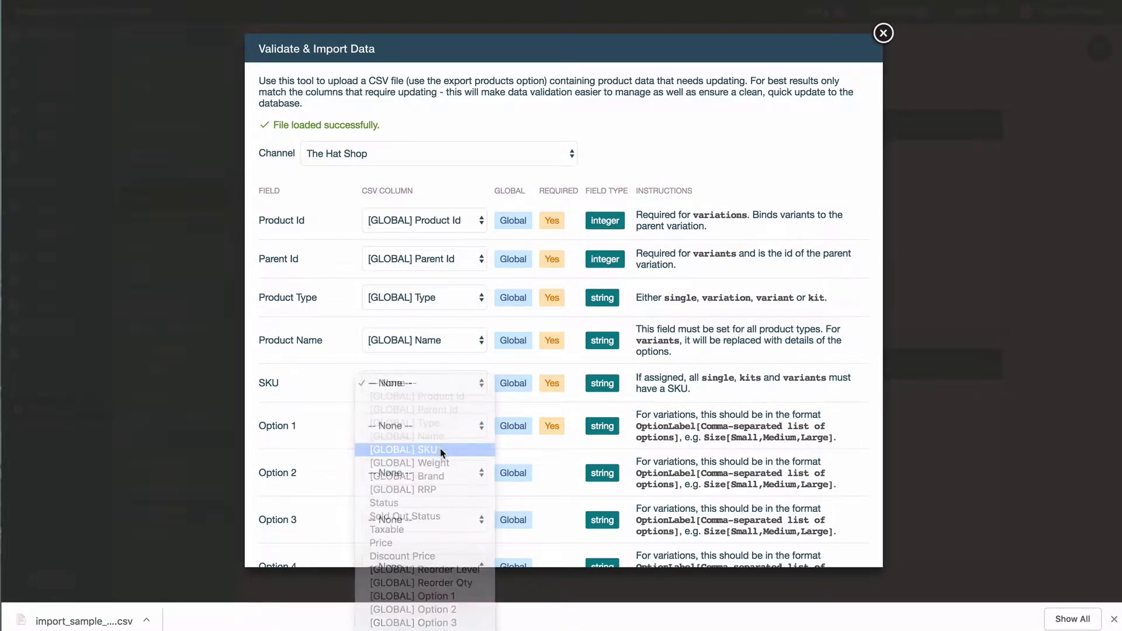
# - Map the fields Option 1 through Option 5 to the matching CSV columns [GLOBAL] Option 1 through [GLOBAL] Option 5
pyautogui.click(443, 436)
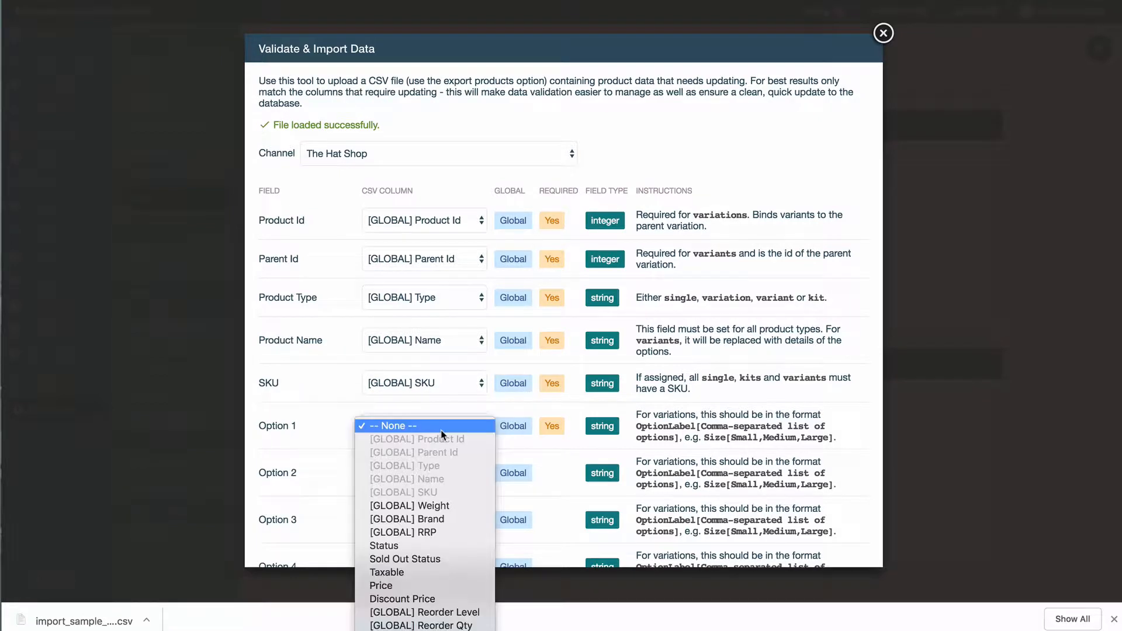
pyautogui.click(459, 619)
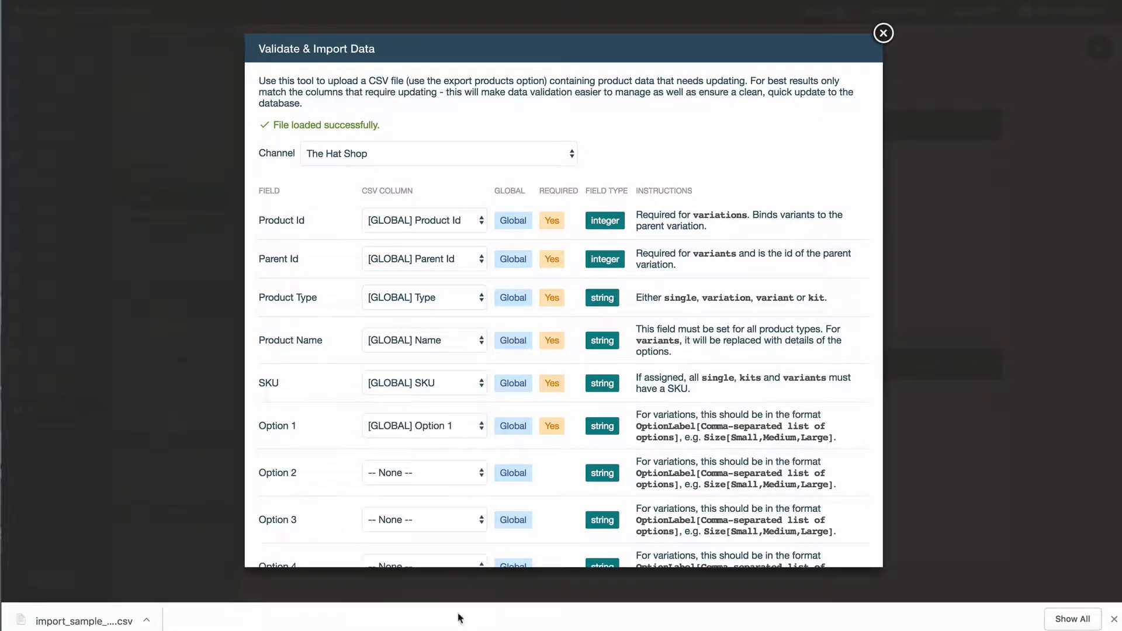
pyautogui.scroll(-2, 468, 529)
pyautogui.click(452, 407)
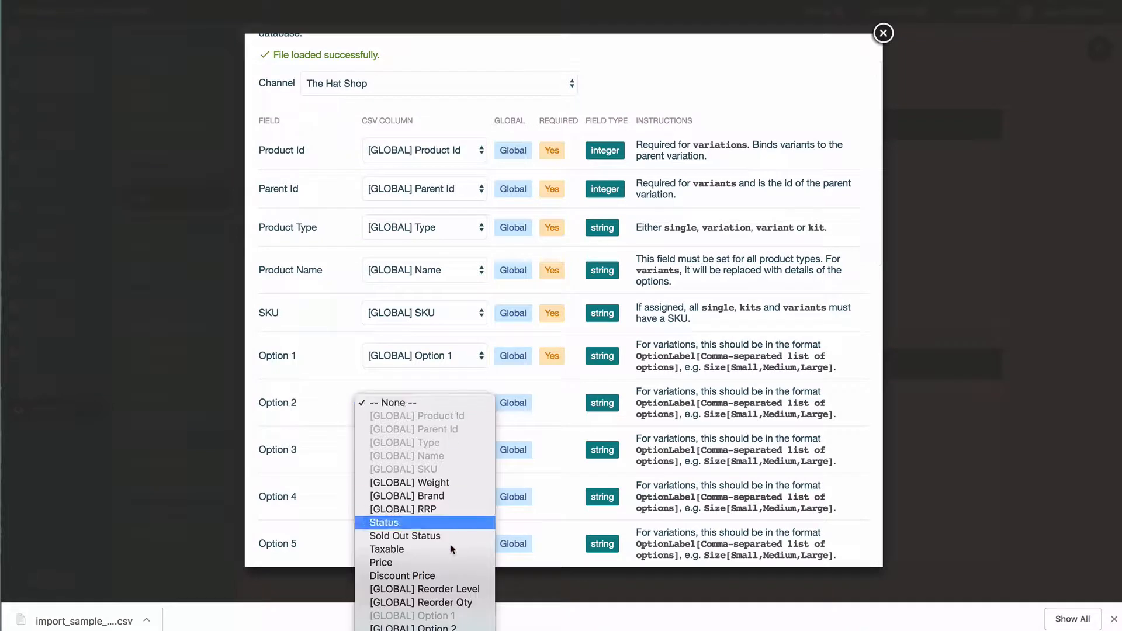
pyautogui.click(454, 617)
pyautogui.click(444, 448)
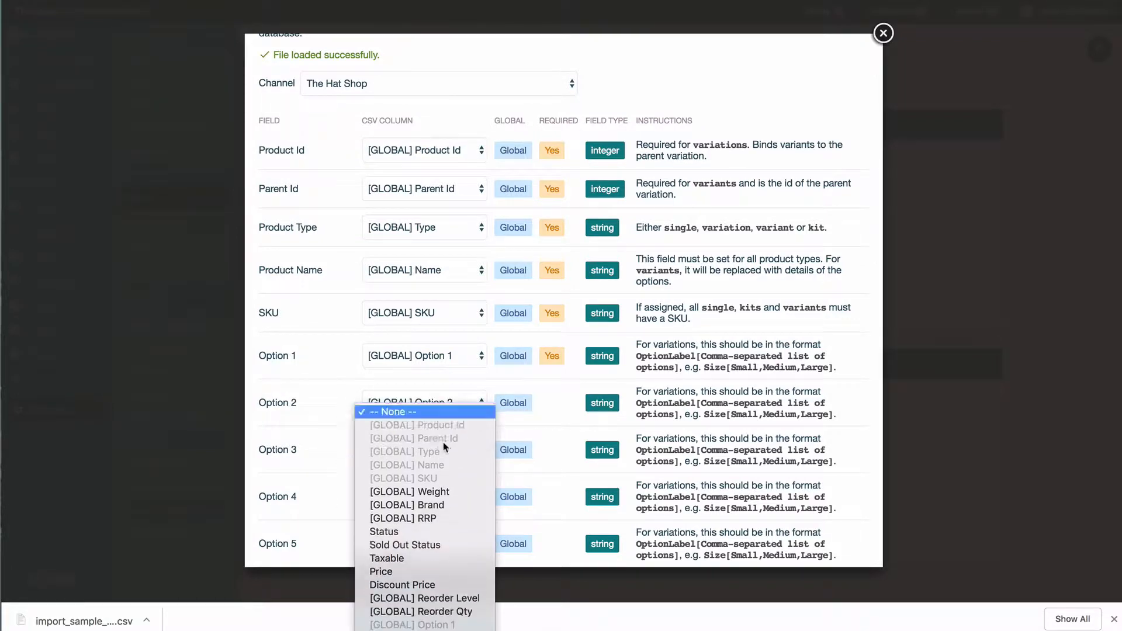
pyautogui.click(444, 570)
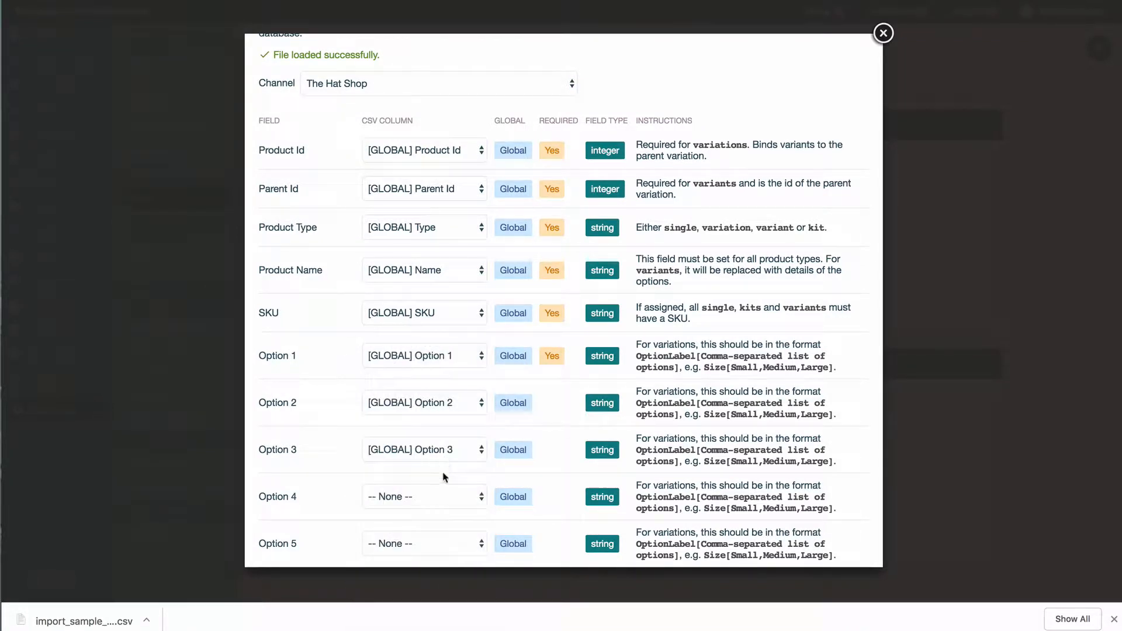
pyautogui.click(438, 504)
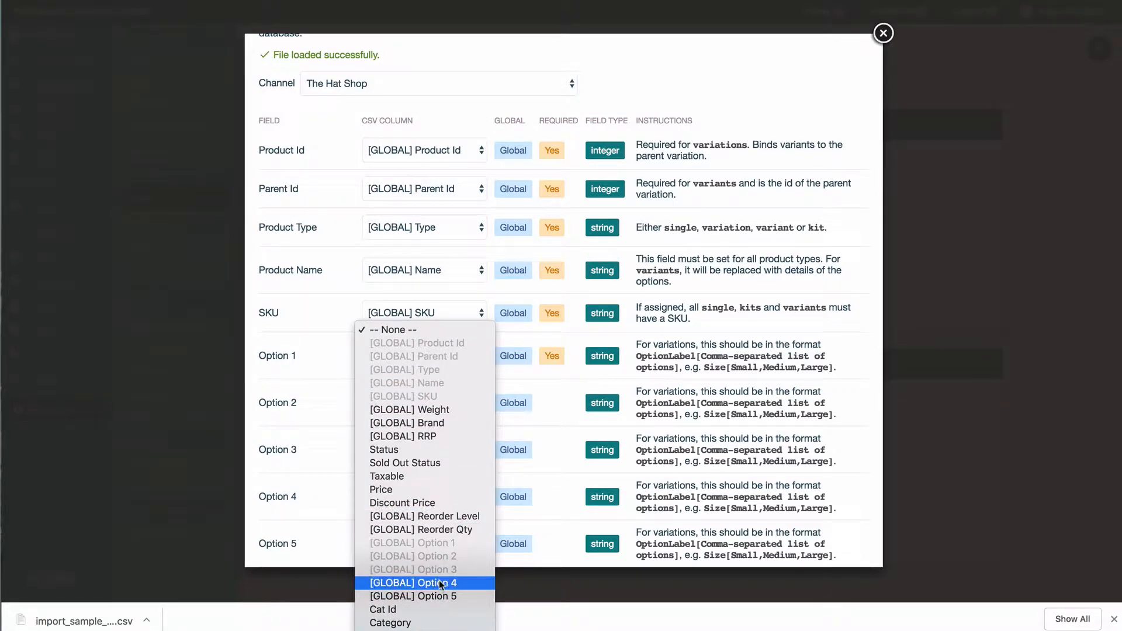
pyautogui.click(440, 582)
pyautogui.click(438, 543)
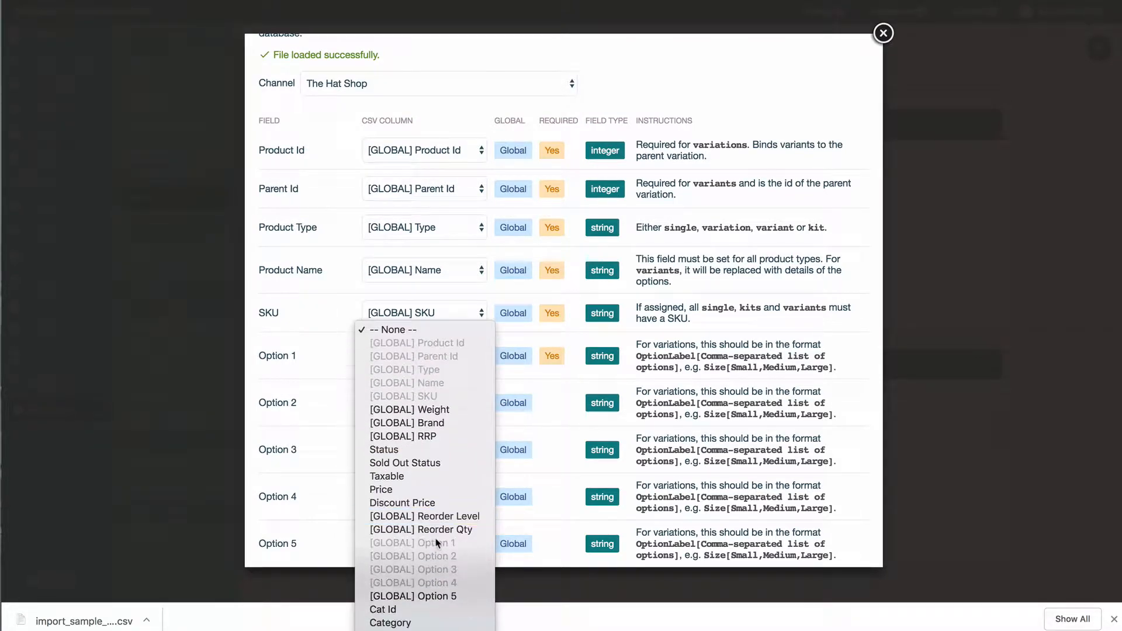
pyautogui.click(440, 595)
# - Map Weight to [GLOBAL] Weight, Brand to [GLOBAL] Brand and RRP to [GLOBAL] RRP
pyautogui.scroll(-2, 446, 492)
pyautogui.scroll(-9, 446, 490)
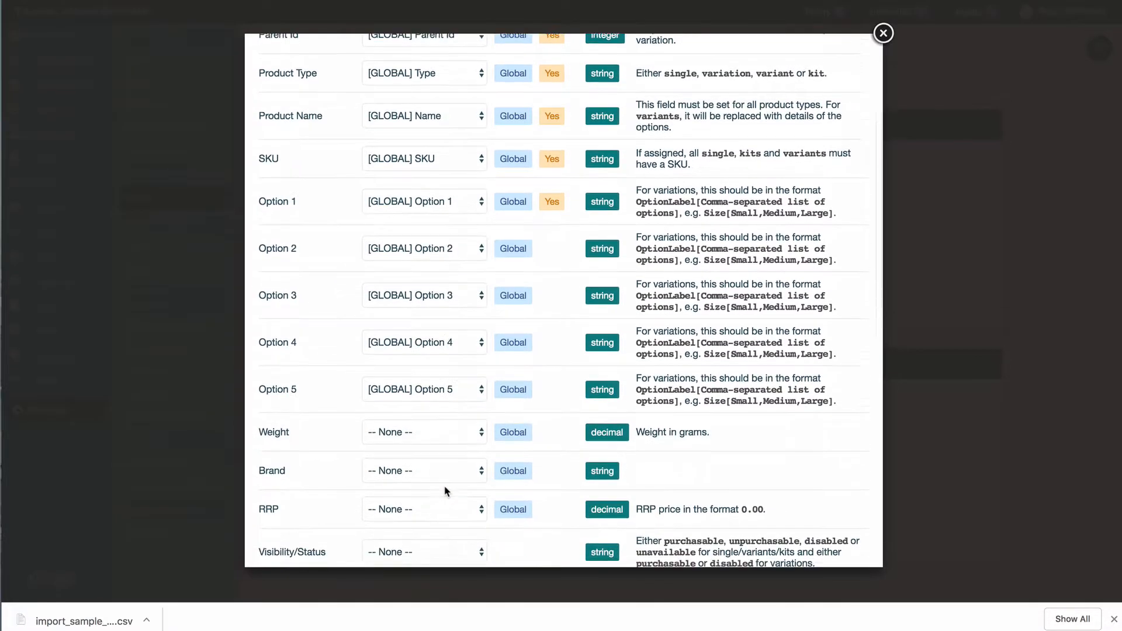
pyautogui.click(424, 216)
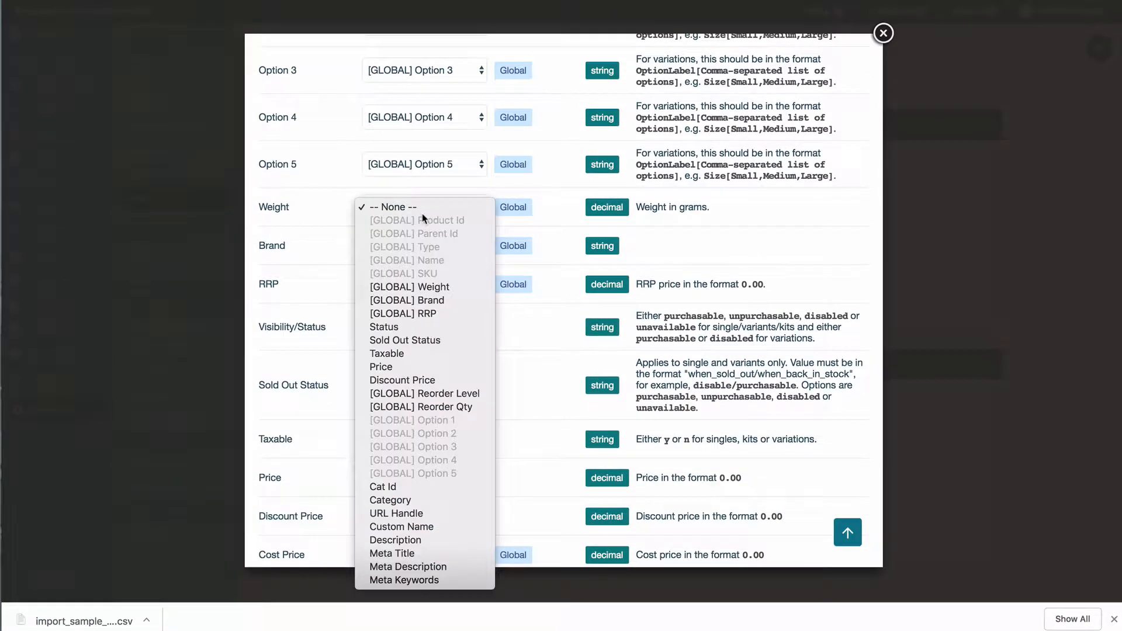
pyautogui.click(424, 286)
pyautogui.click(433, 256)
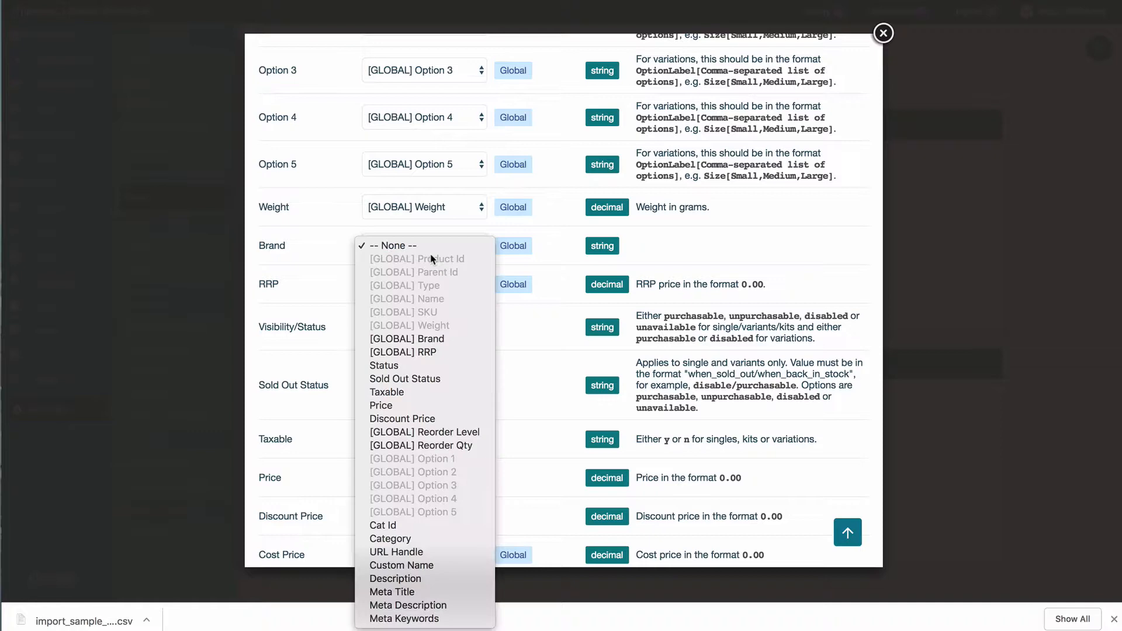
pyautogui.click(435, 339)
pyautogui.click(435, 289)
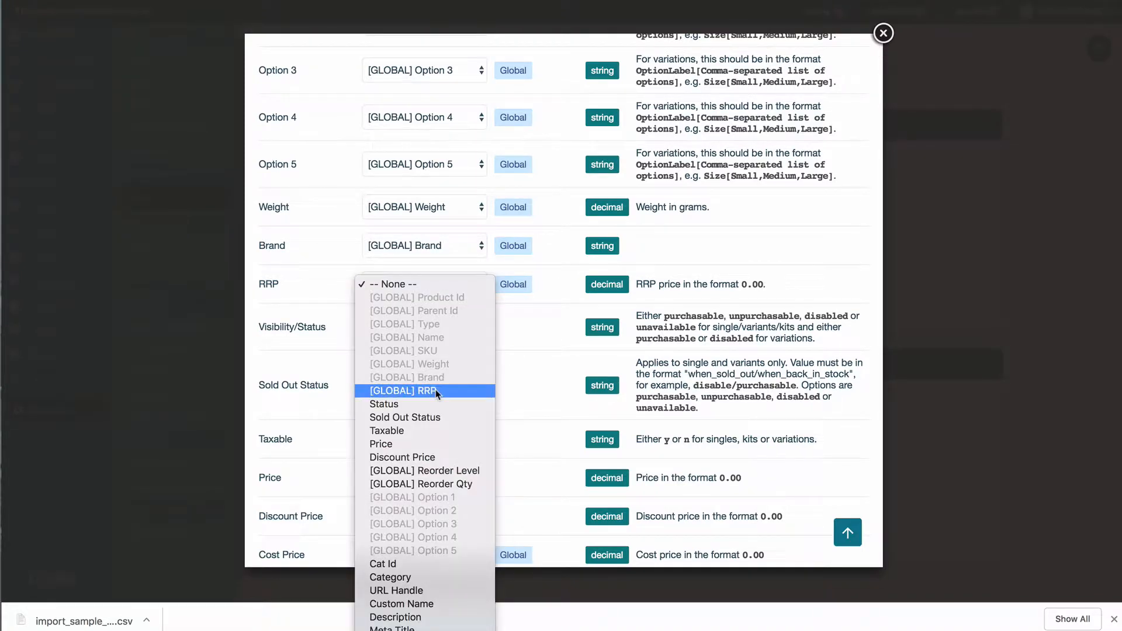
pyautogui.click(436, 391)
# - Map Visibility/Status to the Status column, and Sold Out Status and Taxable to their same-named CSV columns
pyautogui.click(426, 329)
pyautogui.click(430, 450)
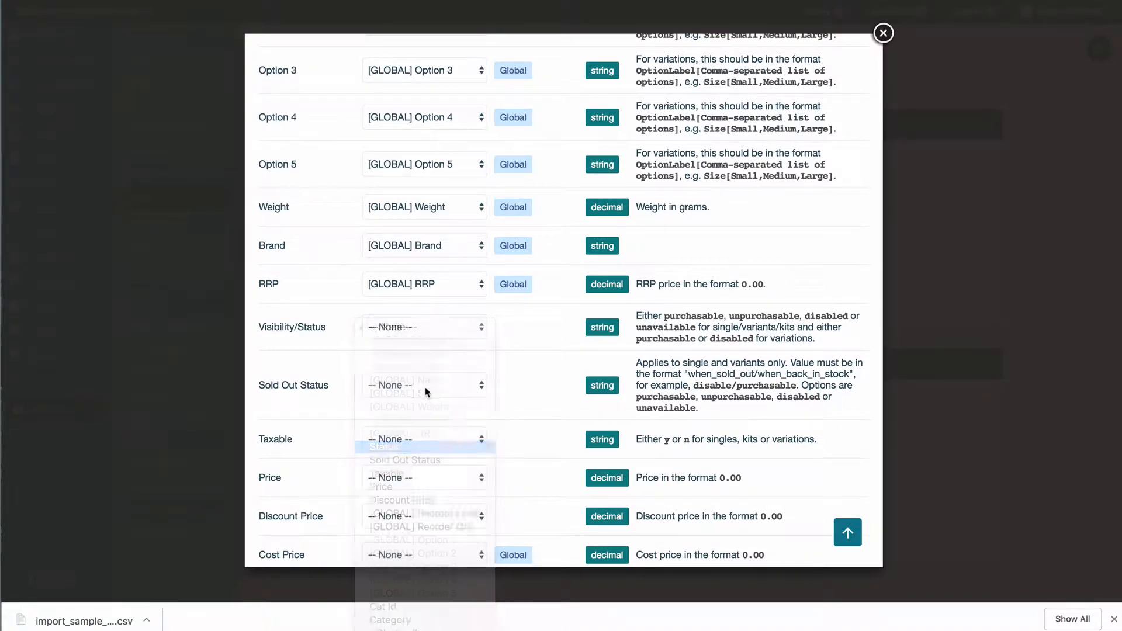
pyautogui.click(426, 386)
pyautogui.click(428, 519)
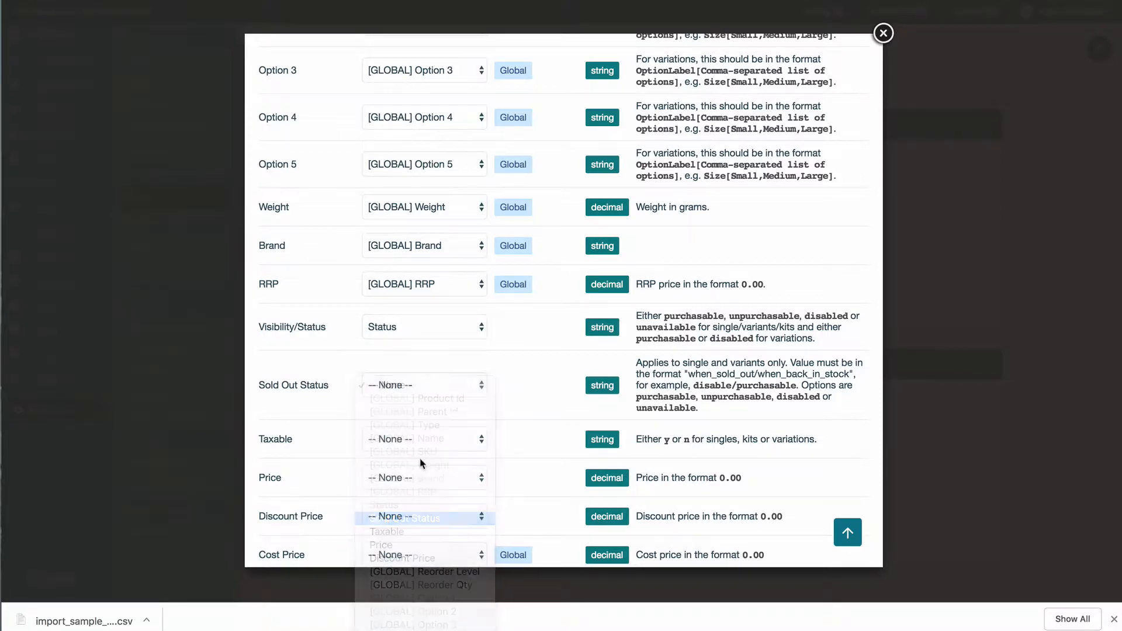
pyautogui.click(424, 454)
pyautogui.click(424, 586)
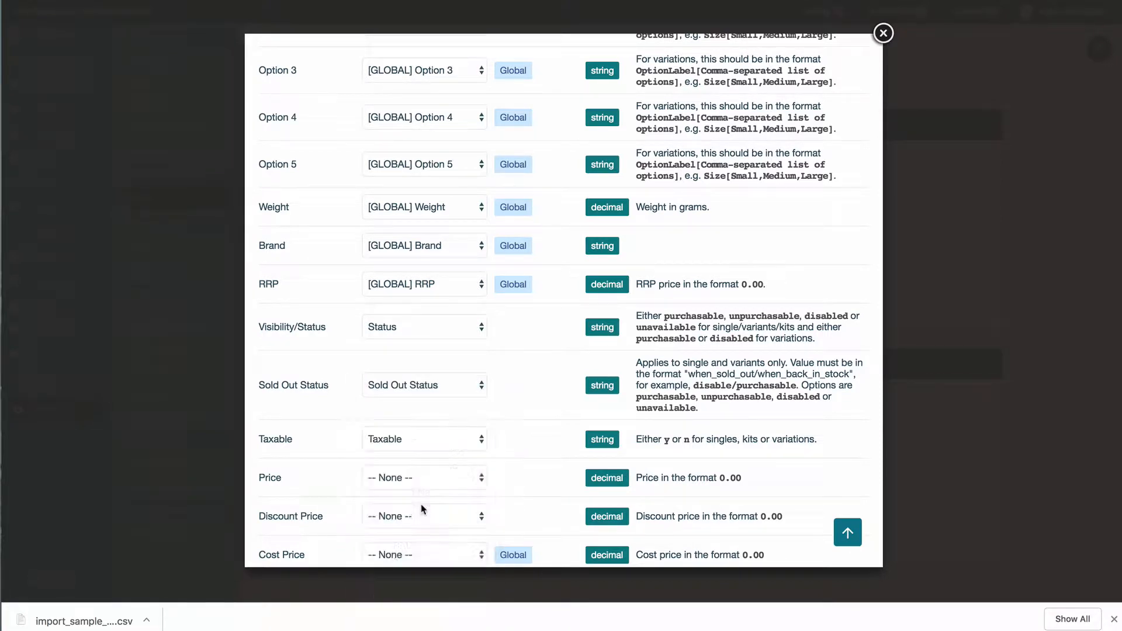
# - Map the Price field to the Price column and the Discount Price field to the Discount Price column
pyautogui.click(424, 485)
pyautogui.click(444, 491)
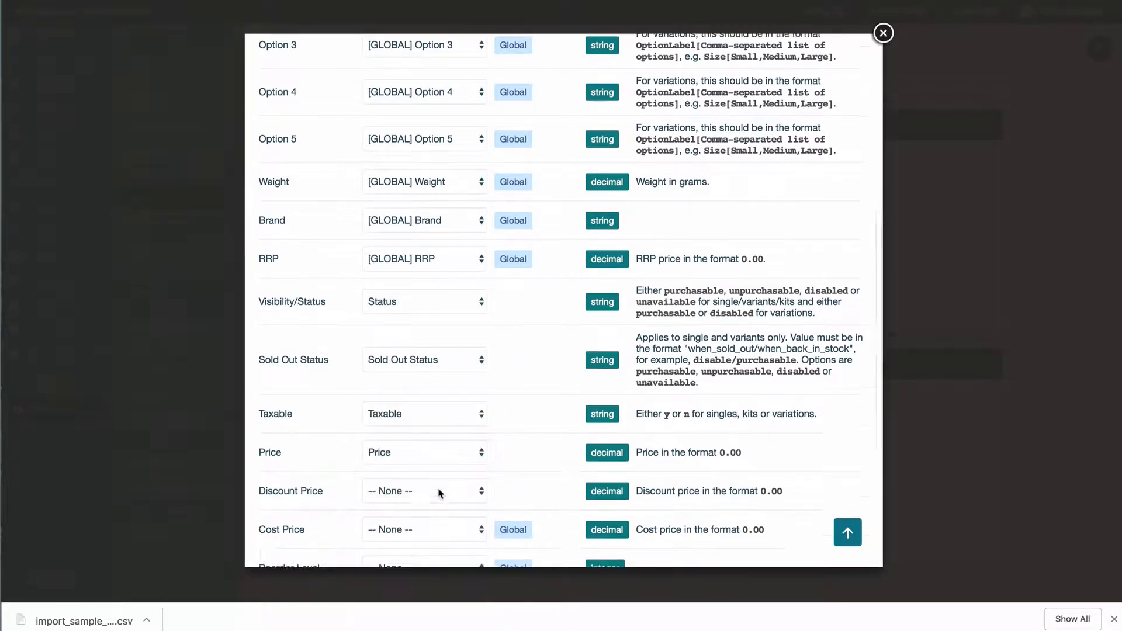
pyautogui.scroll(-4, 446, 485)
pyautogui.click(448, 305)
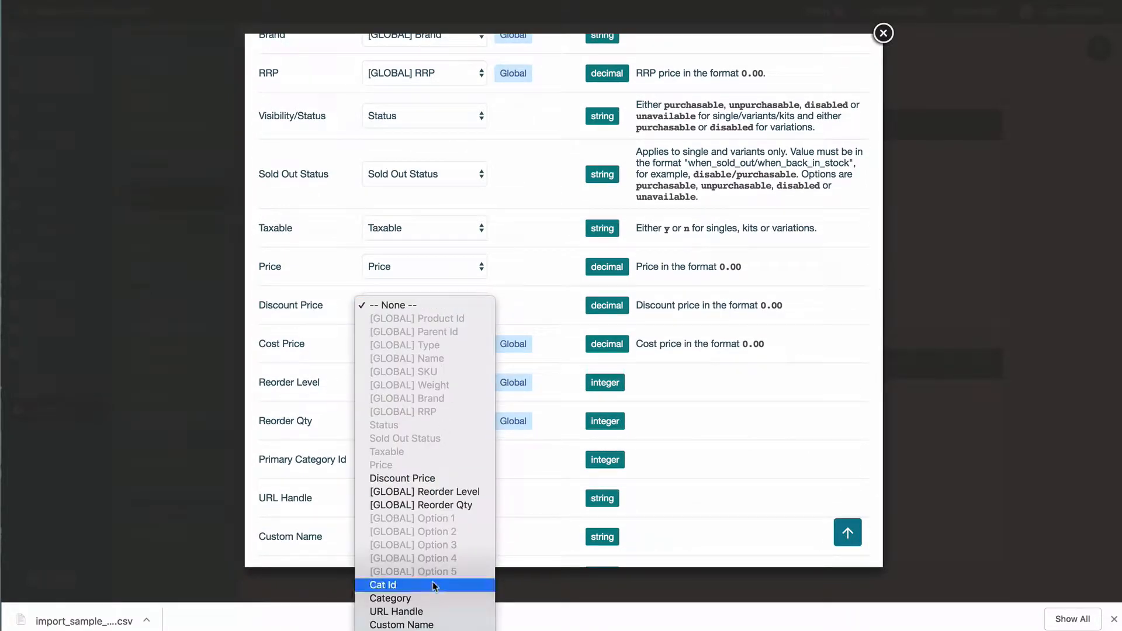
pyautogui.click(430, 478)
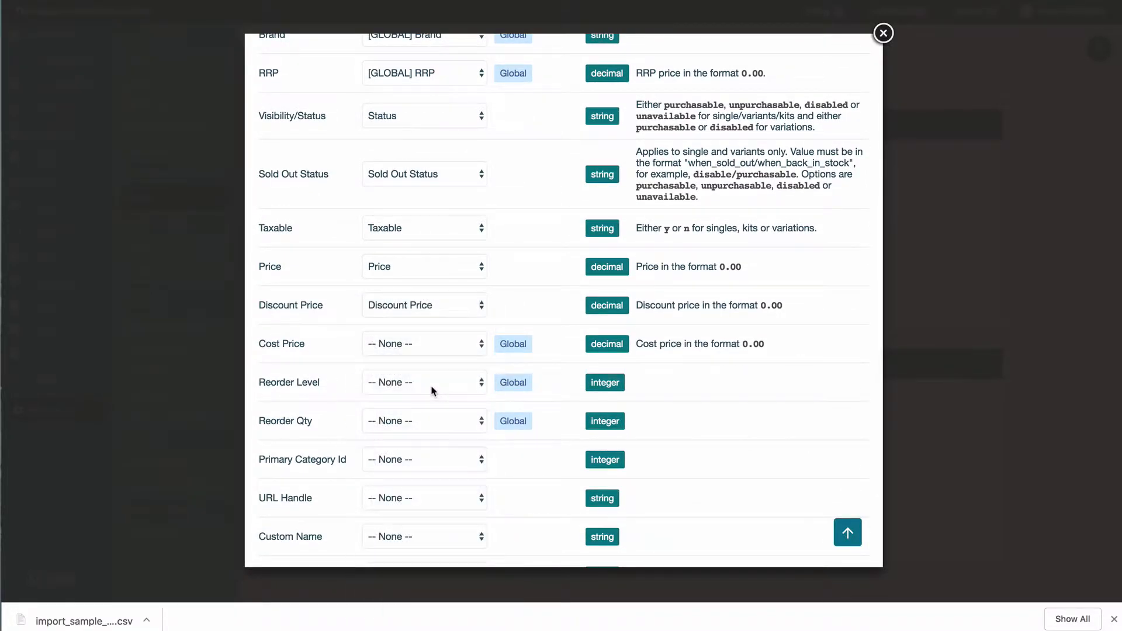
pyautogui.click(431, 385)
pyautogui.click(431, 343)
pyautogui.click(428, 345)
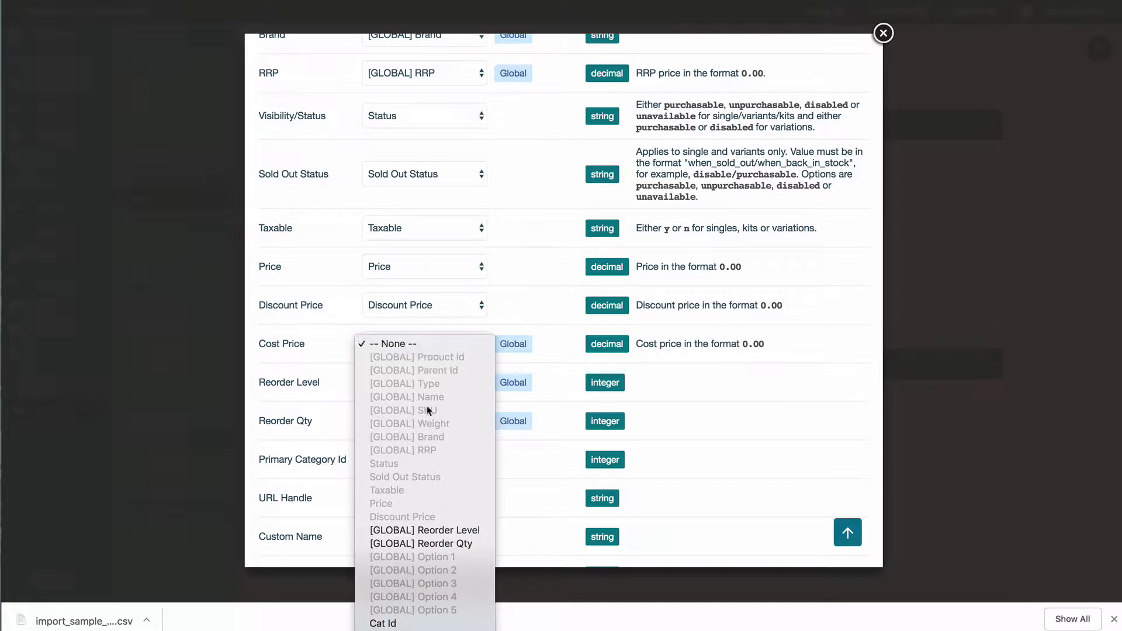
pyautogui.scroll(-1, 430, 486)
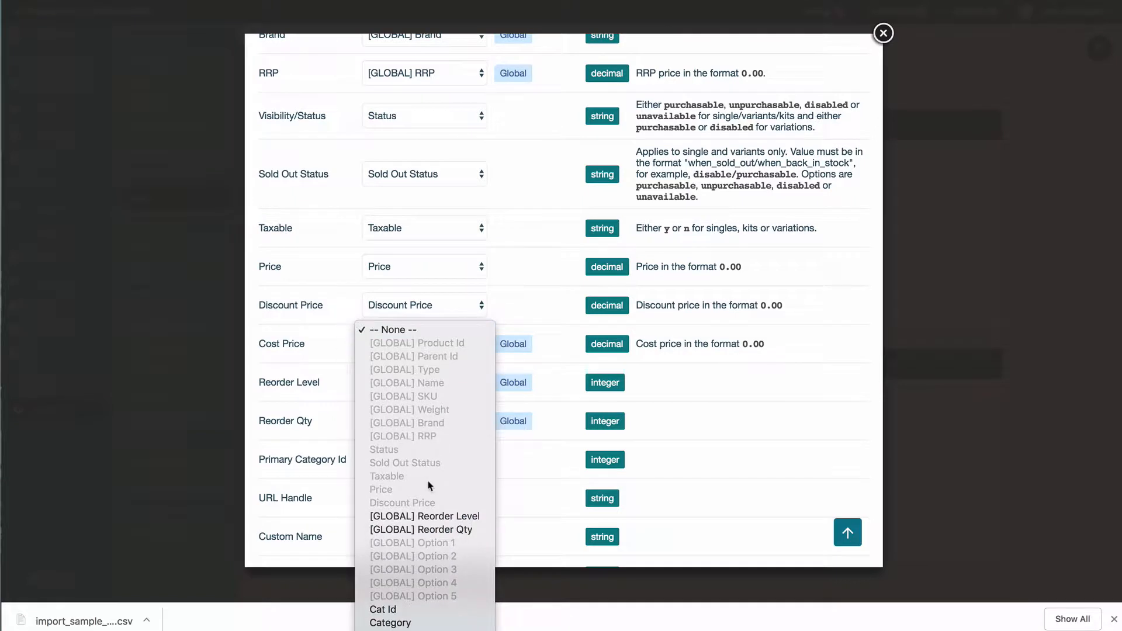
pyautogui.click(509, 482)
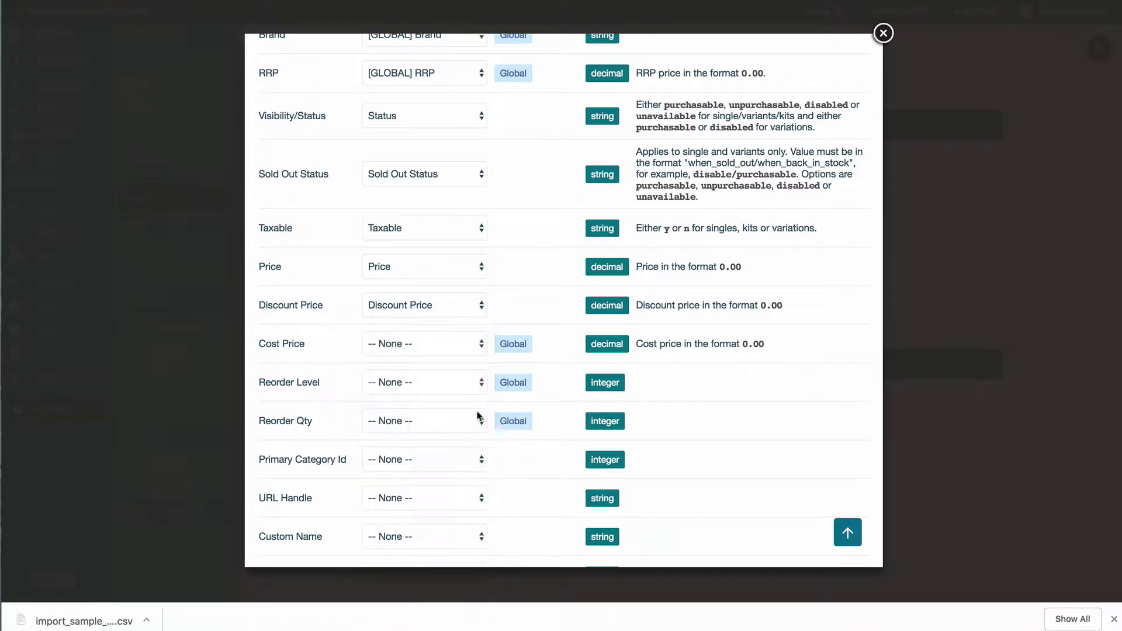
# - Map Reorder Level to [GLOBAL] Reorder Level and Reorder Qty to [GLOBAL] Reorder Qty
pyautogui.click(426, 388)
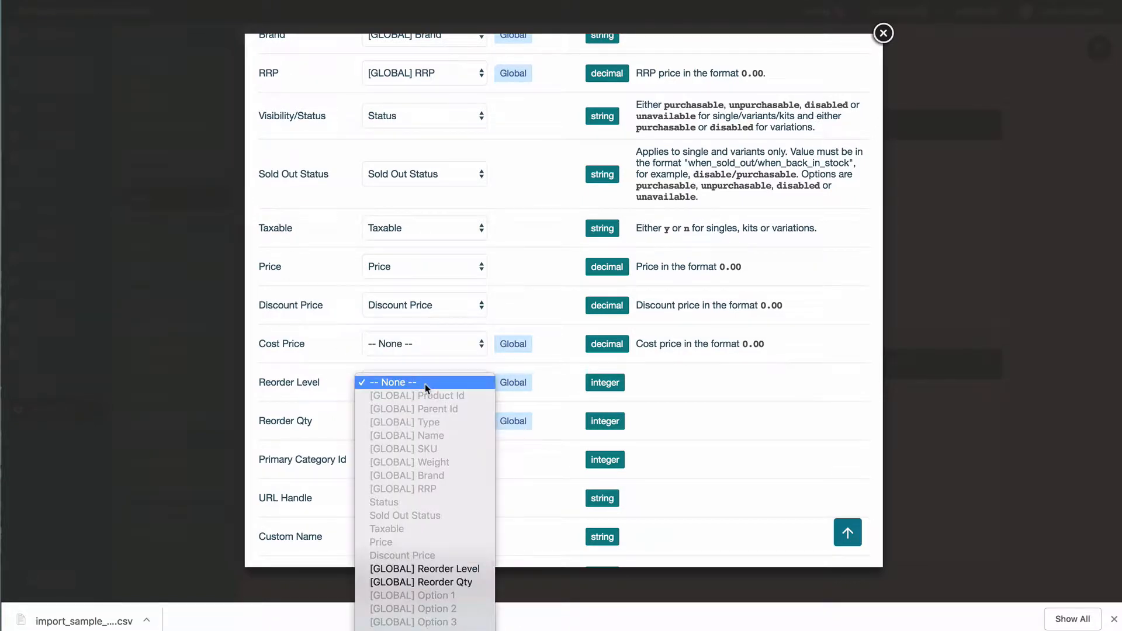
pyautogui.click(412, 569)
pyautogui.click(411, 423)
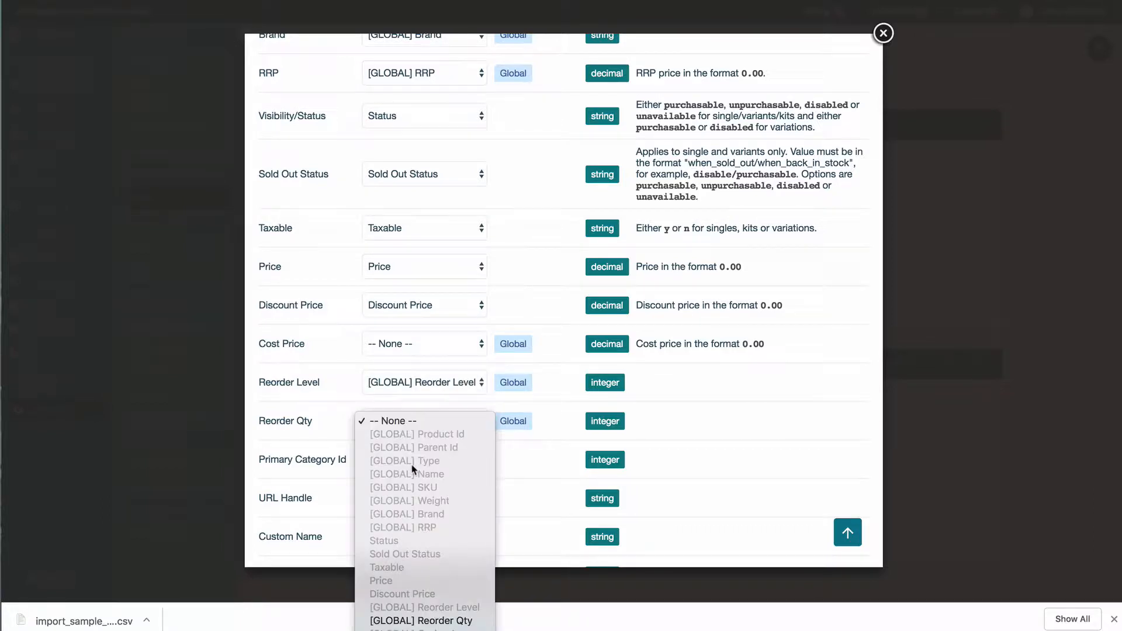
pyautogui.click(419, 619)
# - Map the Primary Category Id field to the Cat Id column
pyautogui.scroll(-3, 421, 468)
pyautogui.click(419, 331)
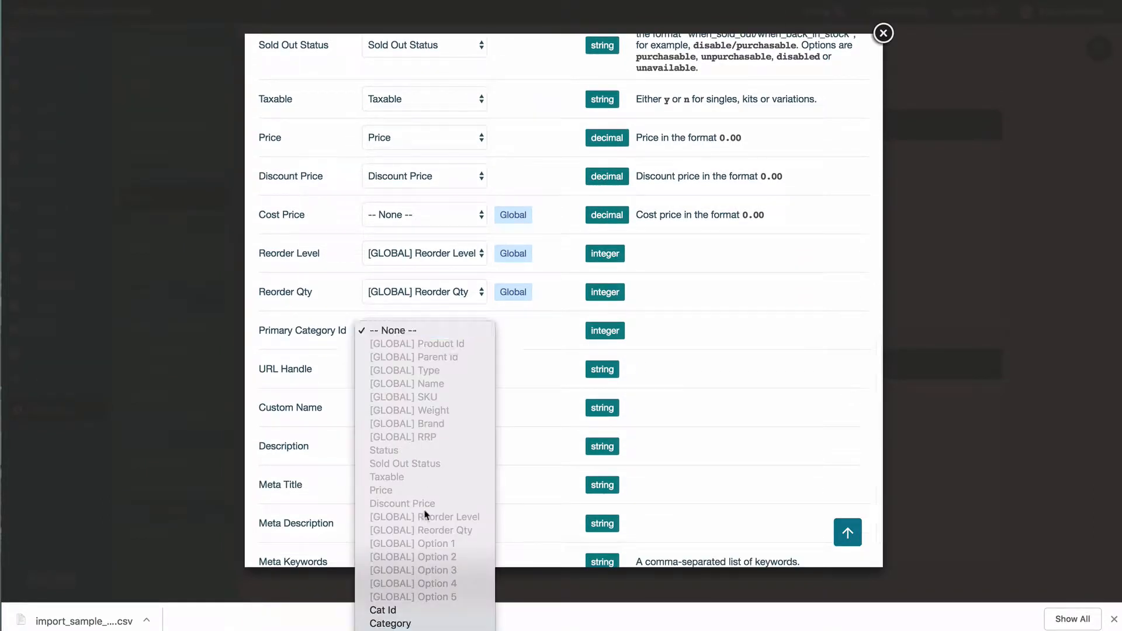
pyautogui.click(419, 610)
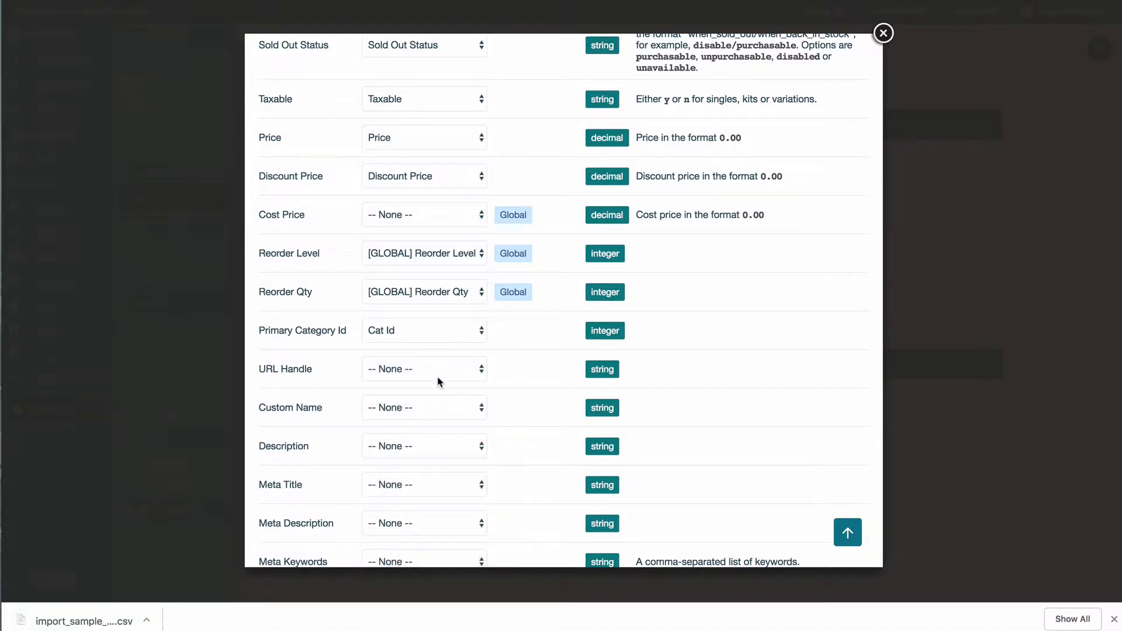
# - Map the URL Handle, Custom Name and Description fields to their same-named CSV columns
pyautogui.click(439, 374)
pyautogui.click(423, 538)
pyautogui.click(429, 417)
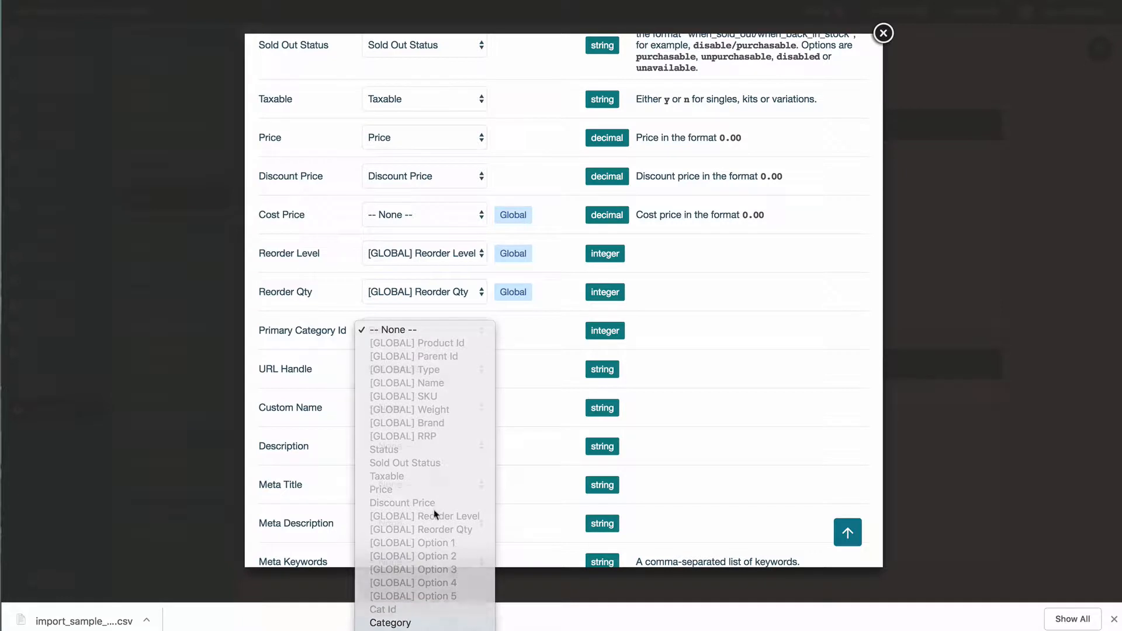
pyautogui.click(409, 620)
pyautogui.scroll(-2, 438, 463)
pyautogui.click(437, 386)
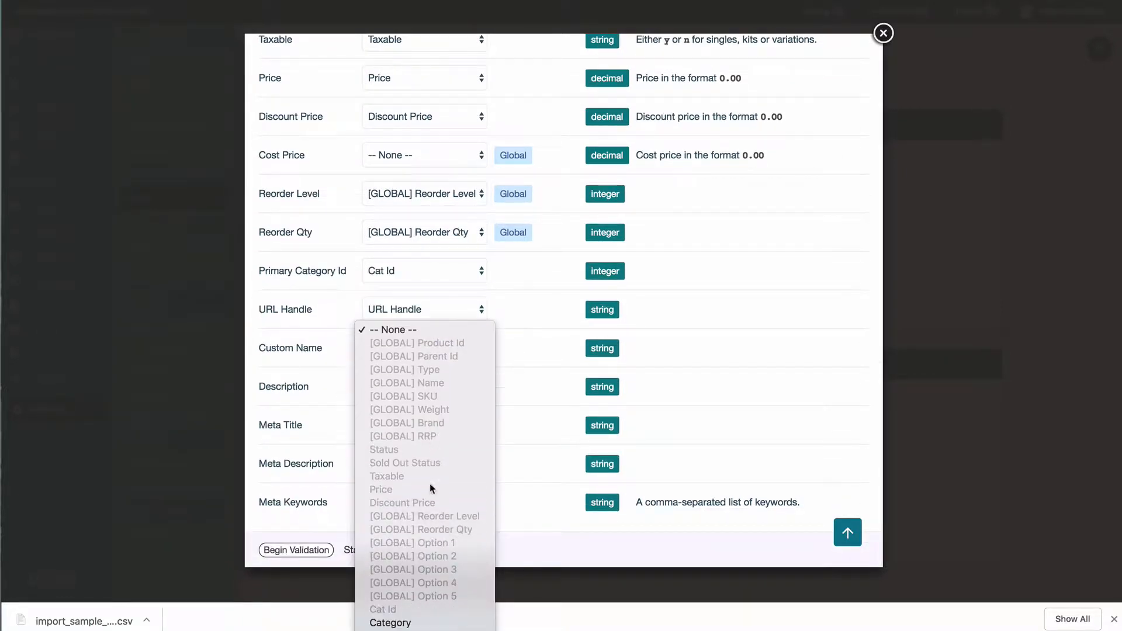
pyautogui.click(421, 494)
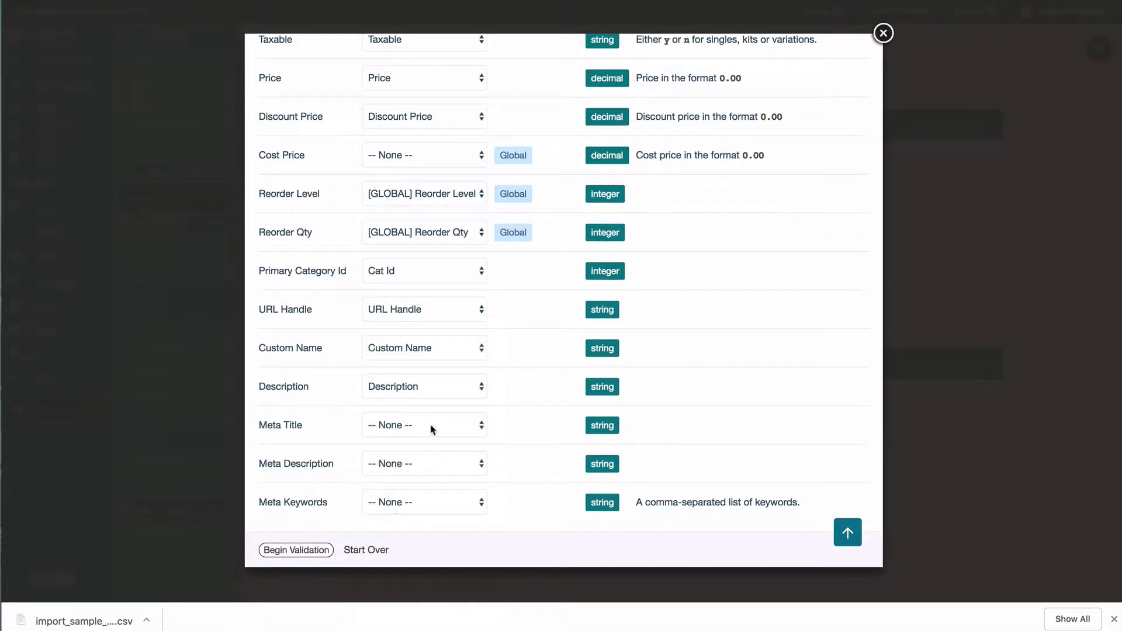
# - Map the Meta Title, Meta Description and Meta Keywords fields to their same-named CSV columns
pyautogui.click(431, 427)
pyautogui.scroll(-3, 430, 603)
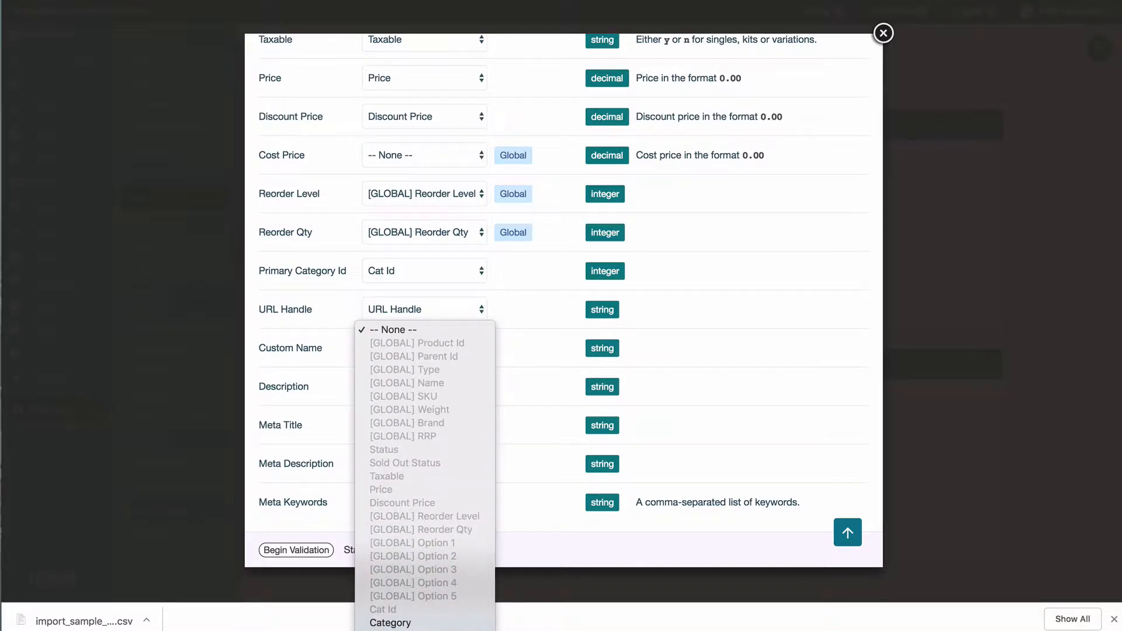
pyautogui.click(431, 510)
pyautogui.click(430, 504)
pyautogui.click(427, 472)
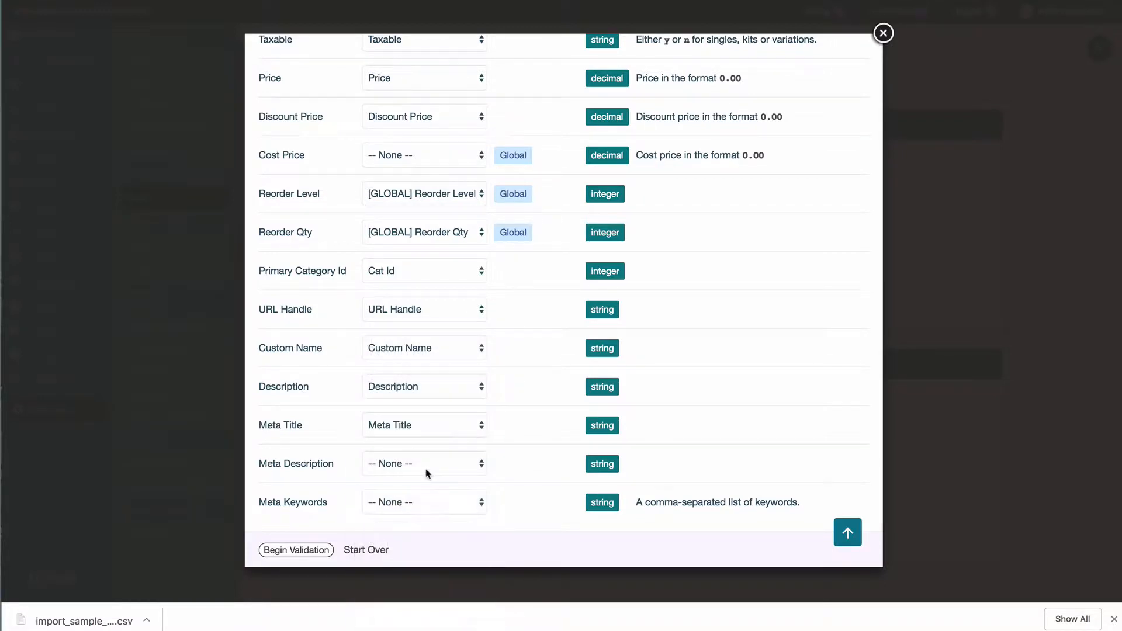
pyautogui.click(428, 471)
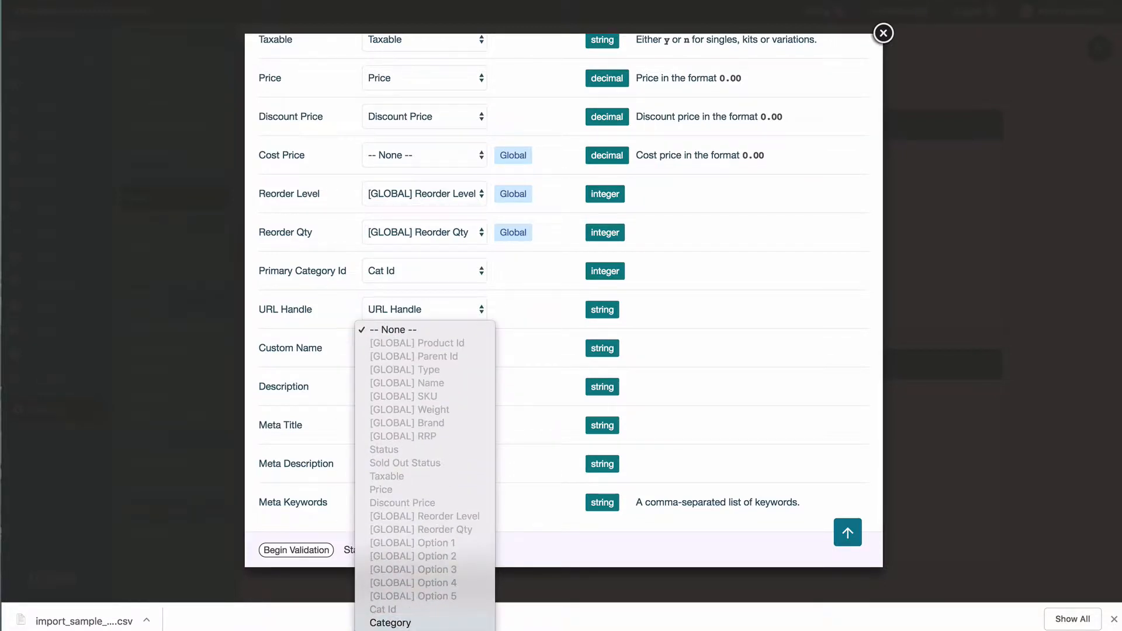
pyautogui.click(426, 501)
pyautogui.click(425, 501)
pyautogui.click(425, 464)
# - Check the column choices for Primary Category Id, keep Cat Id, and begin validating the mapped data
pyautogui.scroll(1, 425, 465)
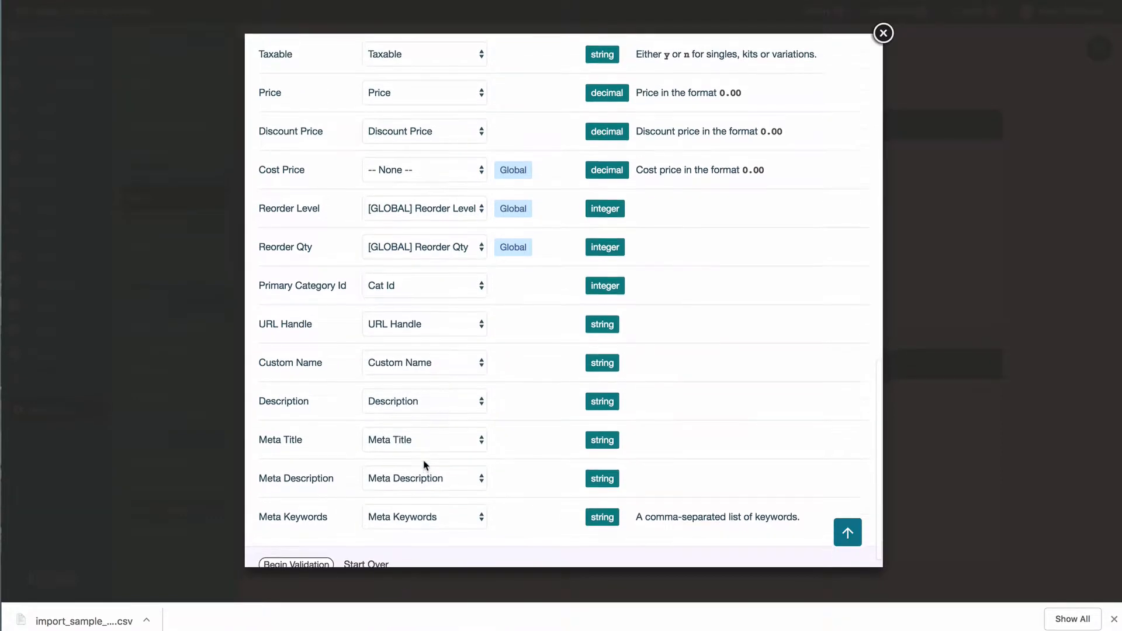
pyautogui.click(421, 315)
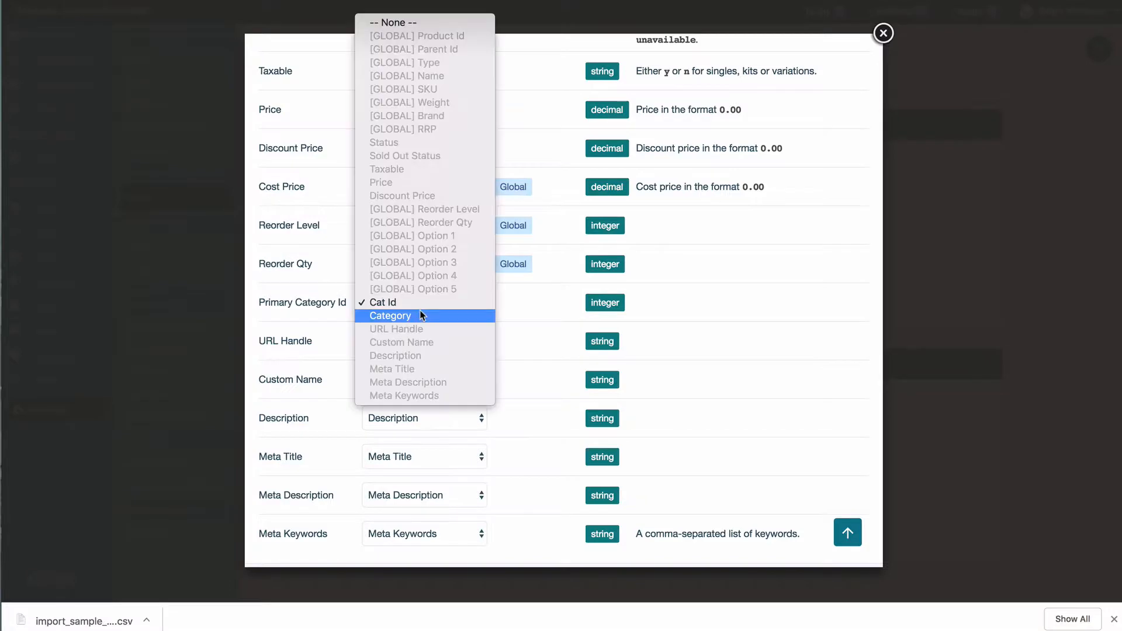
pyautogui.click(529, 319)
pyautogui.scroll(-1, 474, 411)
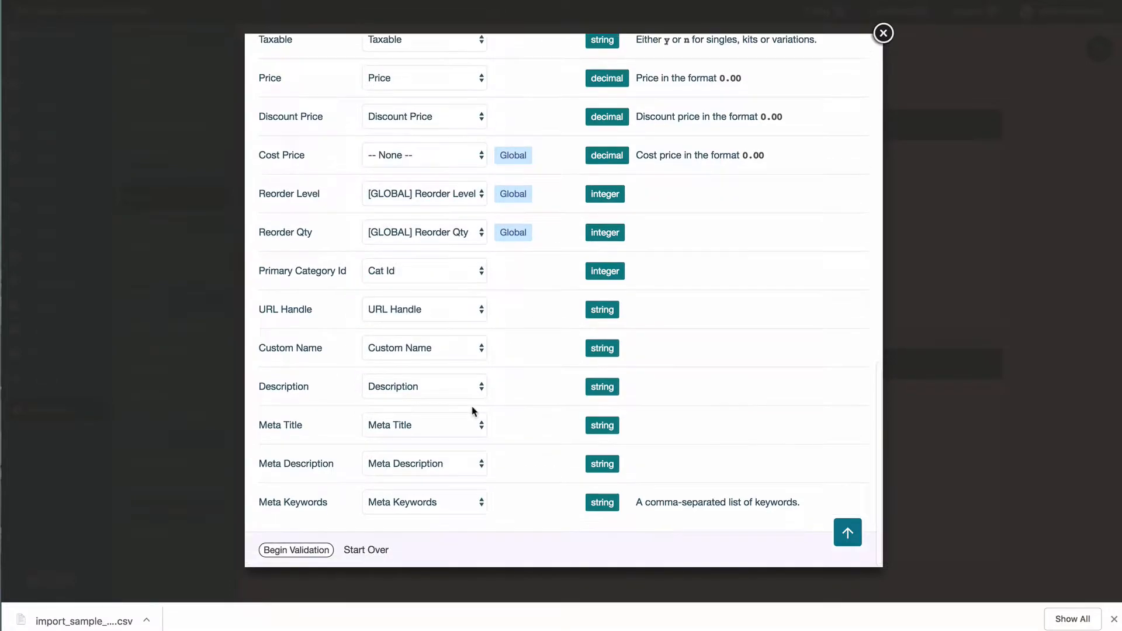
pyautogui.click(318, 553)
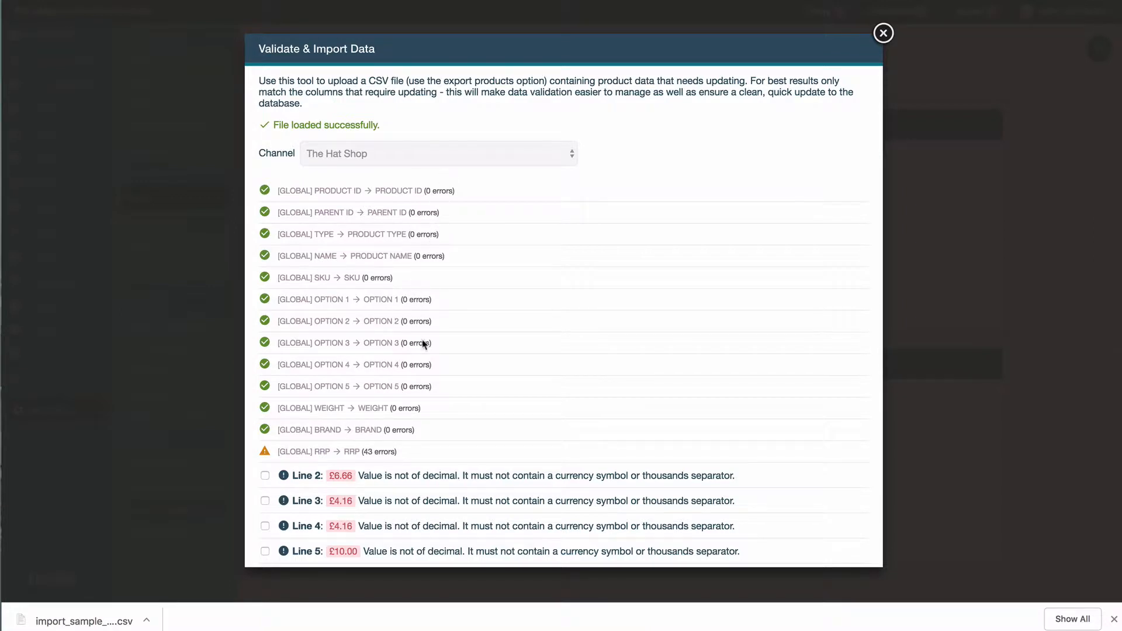
# - Examine the validation results and line errors for all mapped columns through to the end of the list
pyautogui.scroll(-4, 398, 404)
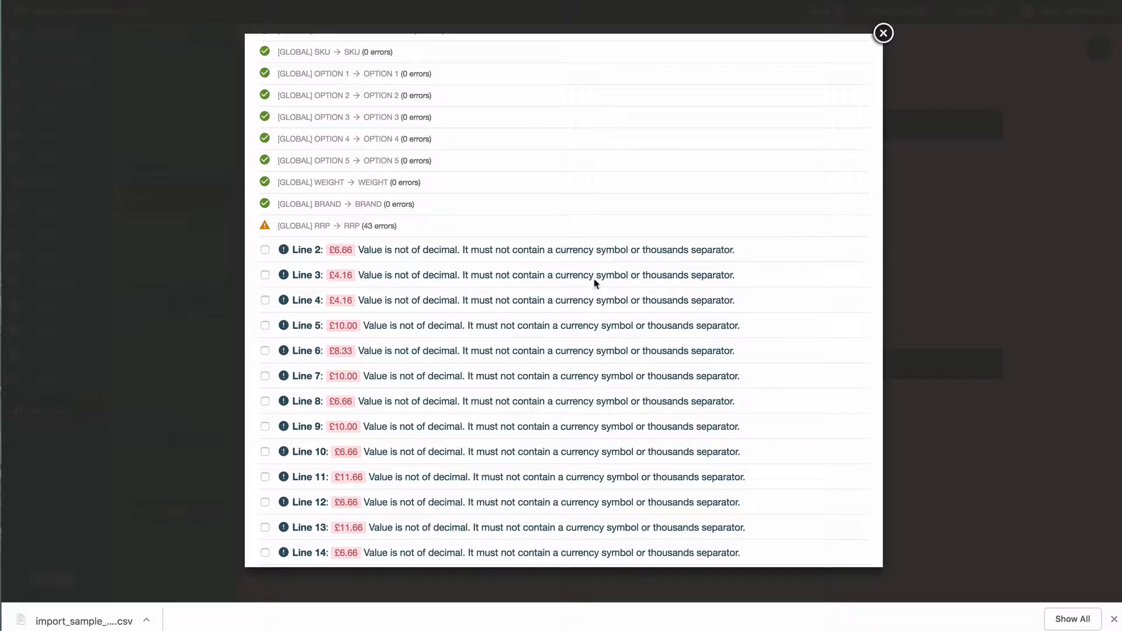
pyautogui.scroll(-20, 510, 447)
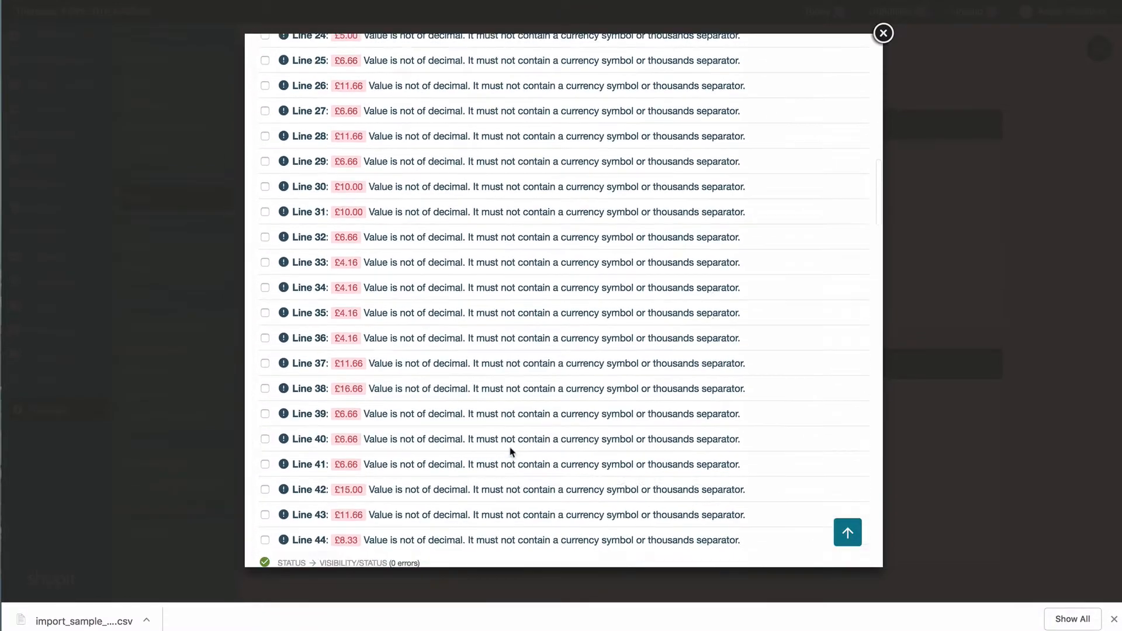
pyautogui.scroll(-20, 510, 452)
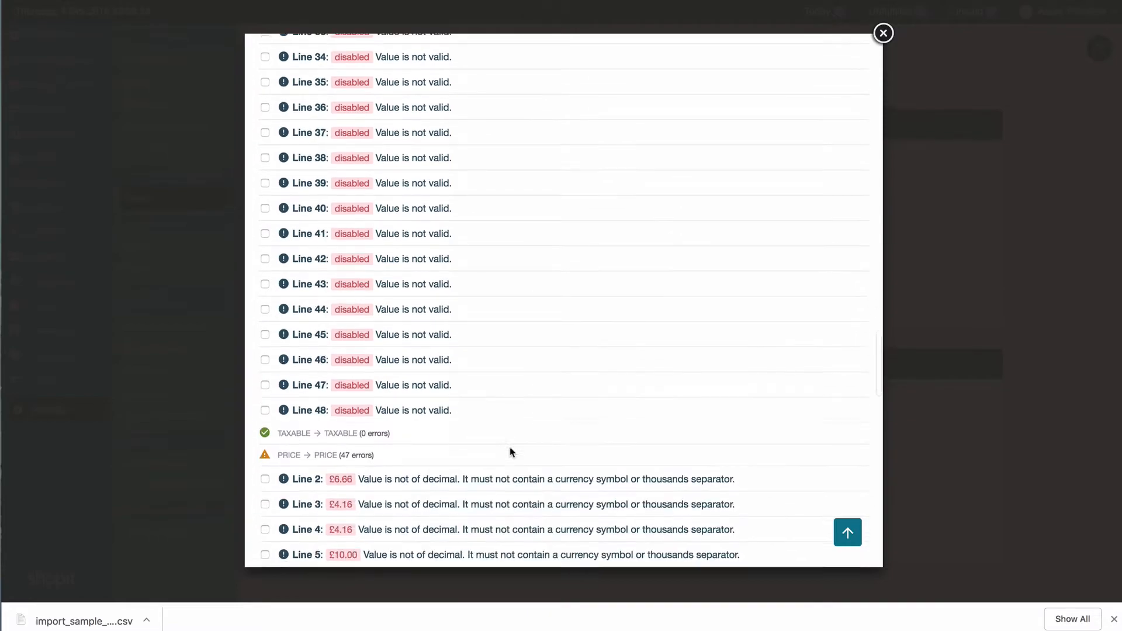
pyautogui.scroll(-15, 510, 452)
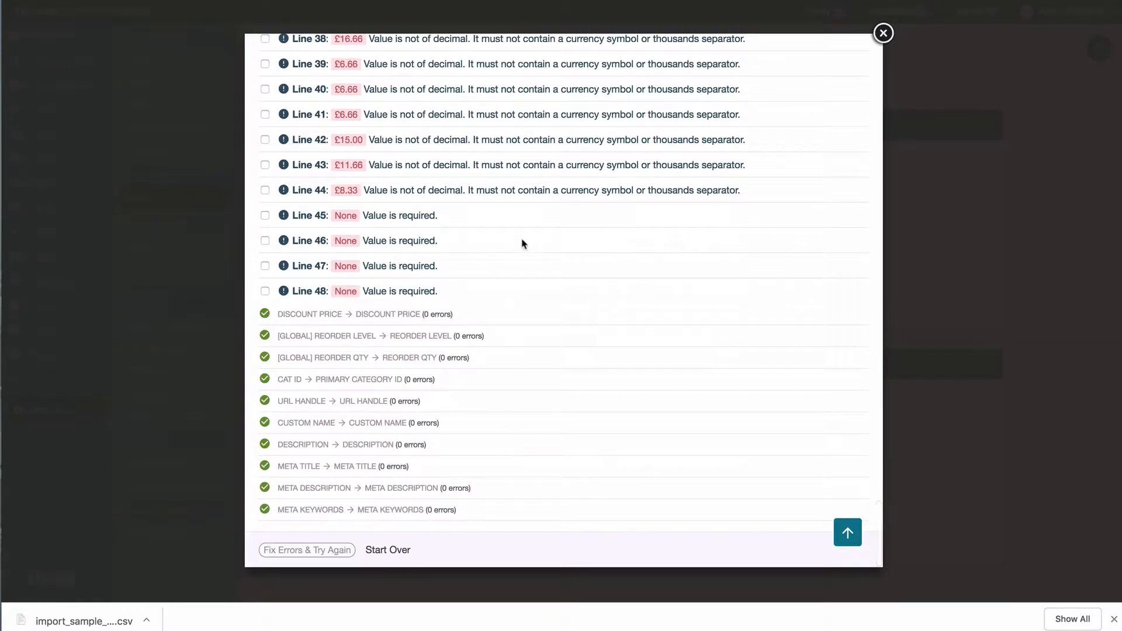
pyautogui.scroll(15, 374, 182)
pyautogui.scroll(-15, 374, 180)
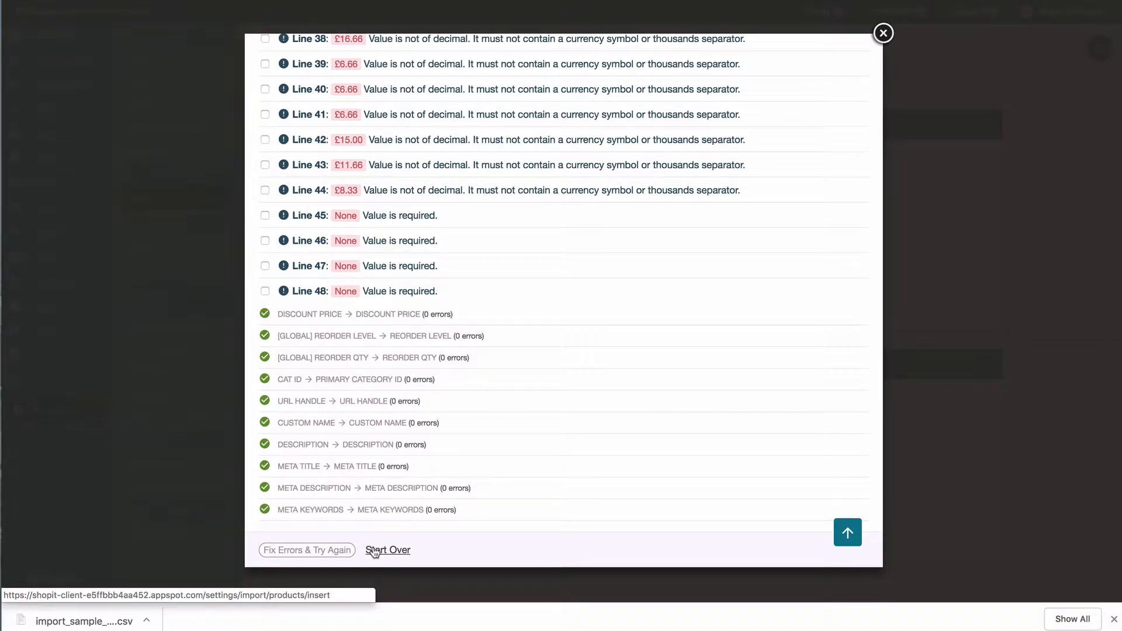
# - Start the product import over and upload the import_sample CSV file again
pyautogui.click(374, 551)
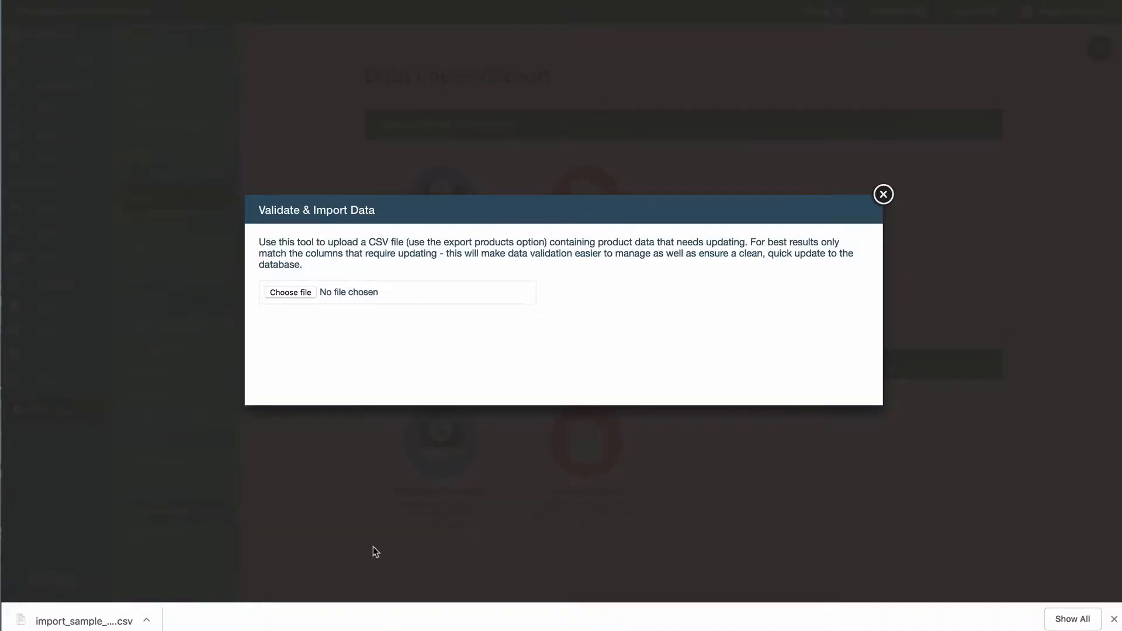
pyautogui.click(1024, 0)
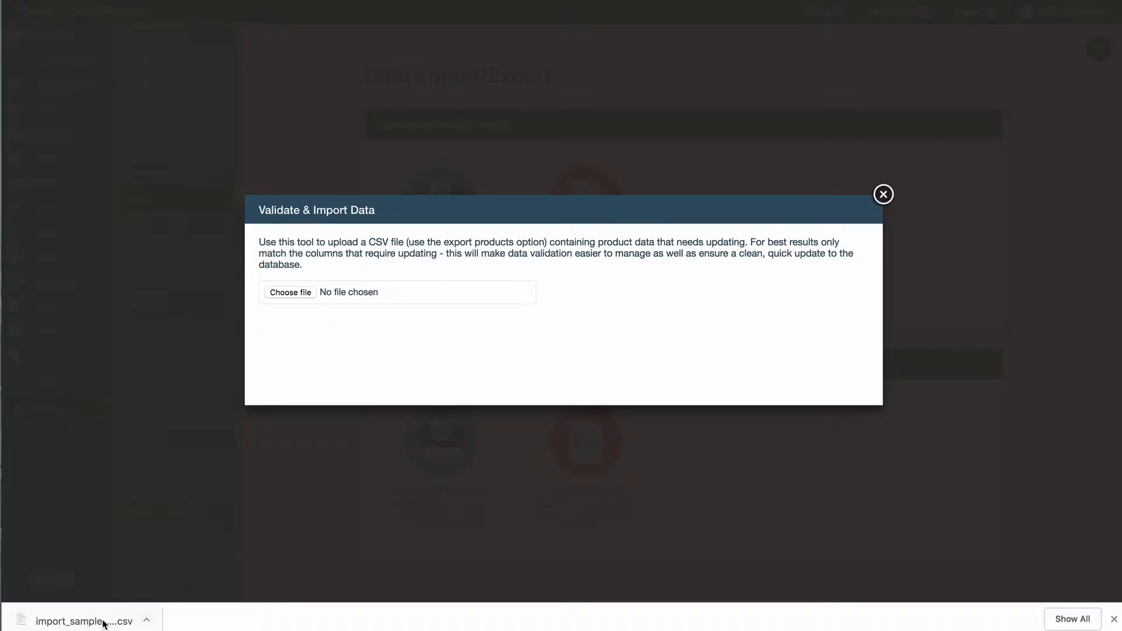
pyautogui.moveTo(103, 624); pyautogui.dragTo(272, 371)
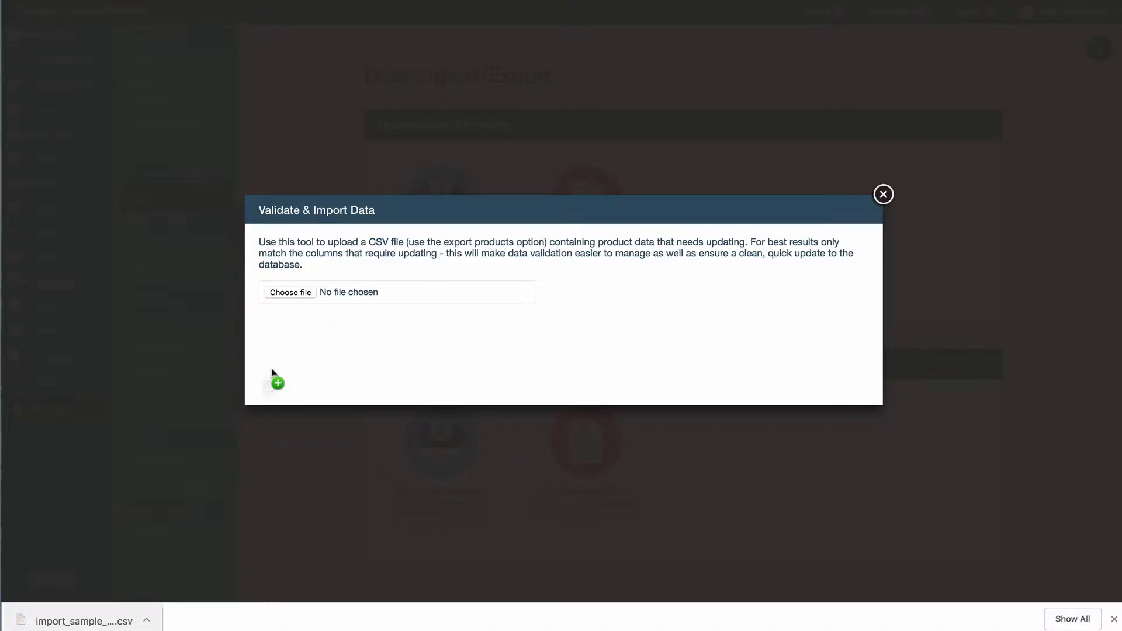
pyautogui.moveTo(291, 297); pyautogui.dragTo(291, 297)
# - Map the Product Id field to [GLOBAL] Product Id and the Parent Id field to [GLOBAL] Parent Id
pyautogui.click(450, 218)
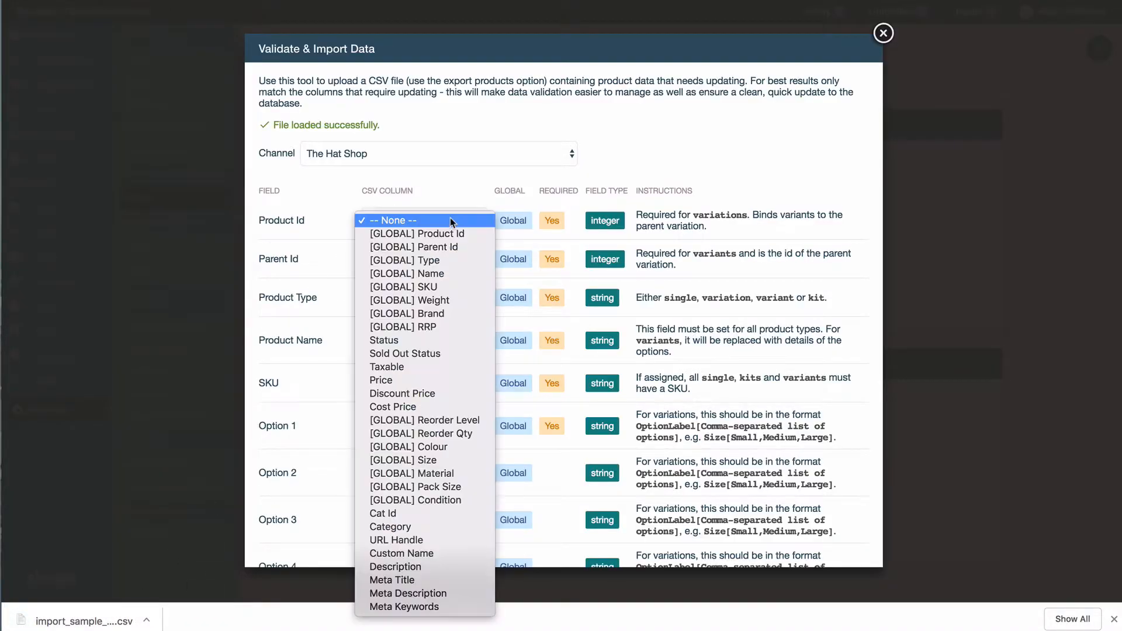
pyautogui.click(450, 234)
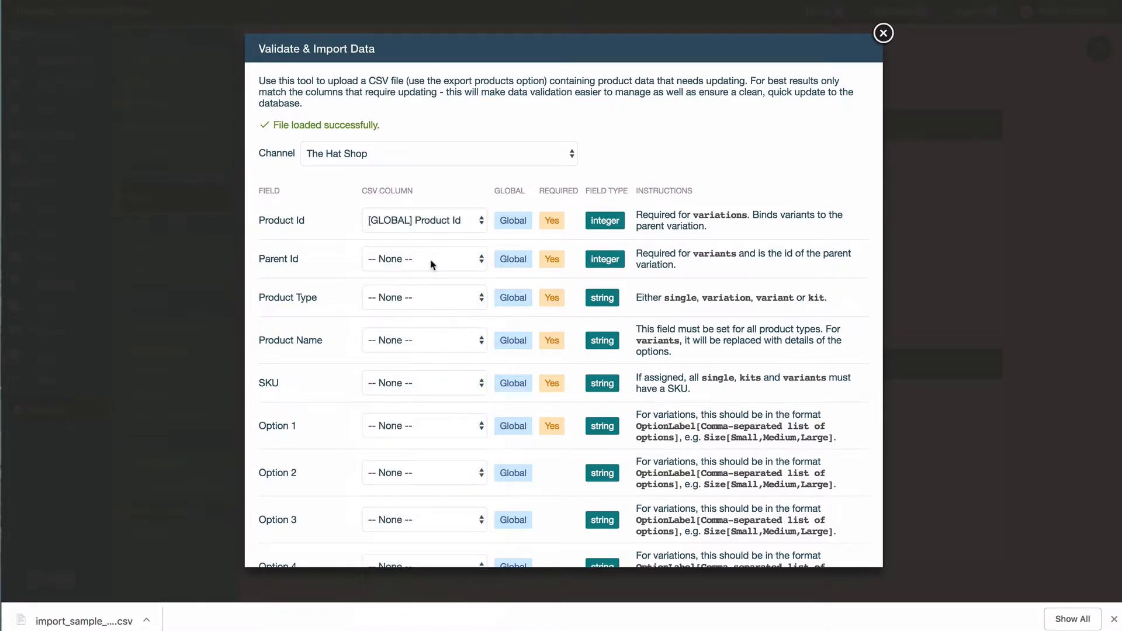
pyautogui.click(434, 261)
pyautogui.click(430, 286)
# - Map Product Type to [GLOBAL] Type, Product Name to [GLOBAL] Name, and SKU to [GLOBAL] SKU
pyautogui.click(428, 304)
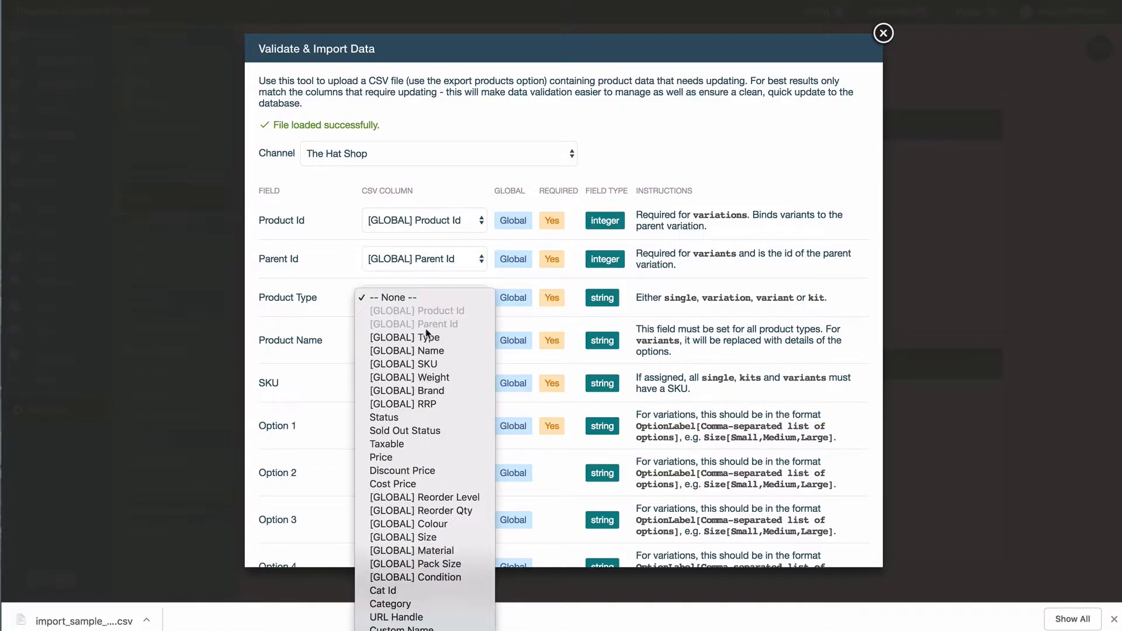
pyautogui.click(424, 339)
pyautogui.click(421, 346)
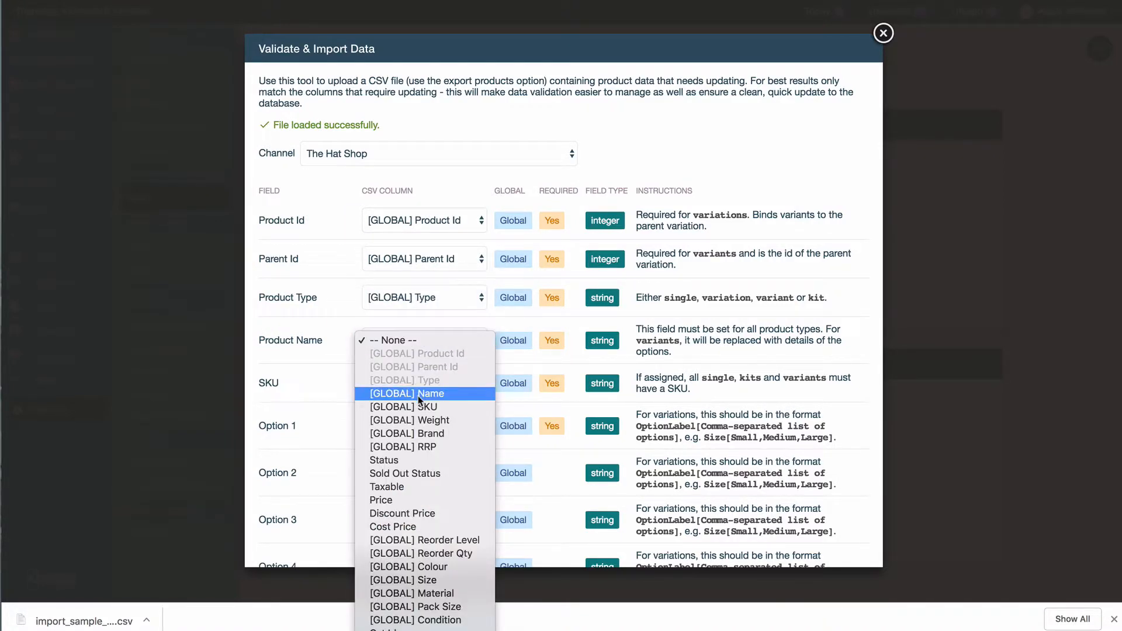
pyautogui.click(420, 393)
pyautogui.scroll(-3, 420, 401)
pyautogui.click(447, 225)
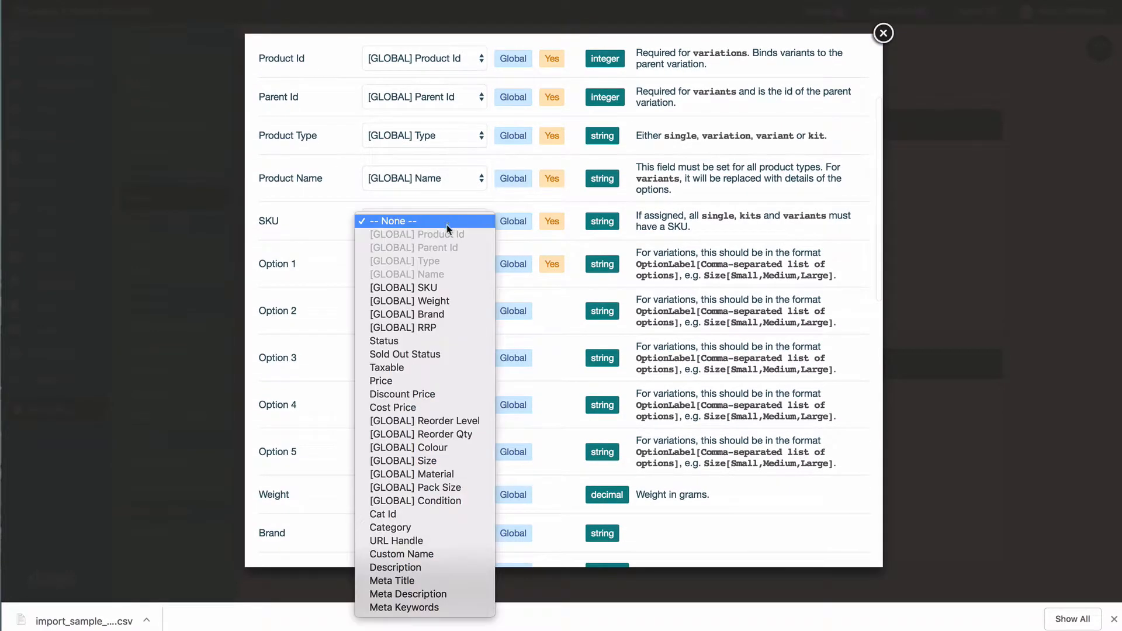
pyautogui.click(443, 287)
# - Map Option 1 to [GLOBAL] Colour, Option 2 to [GLOBAL] Size, and Option 3 to [GLOBAL] Material
pyautogui.click(436, 266)
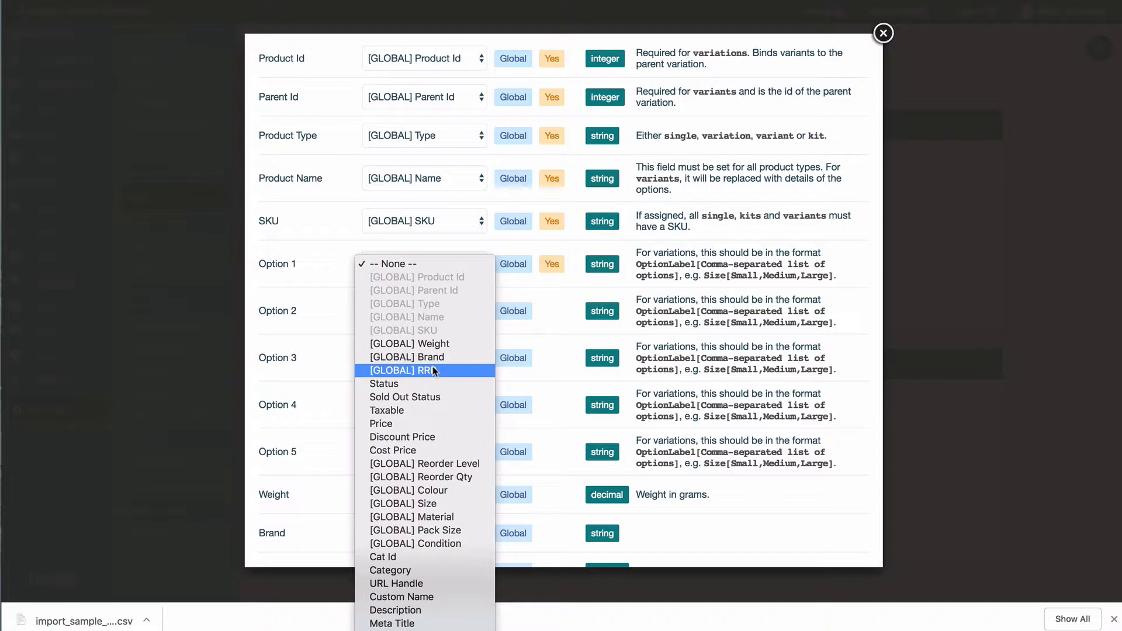
pyautogui.click(454, 495)
pyautogui.click(430, 309)
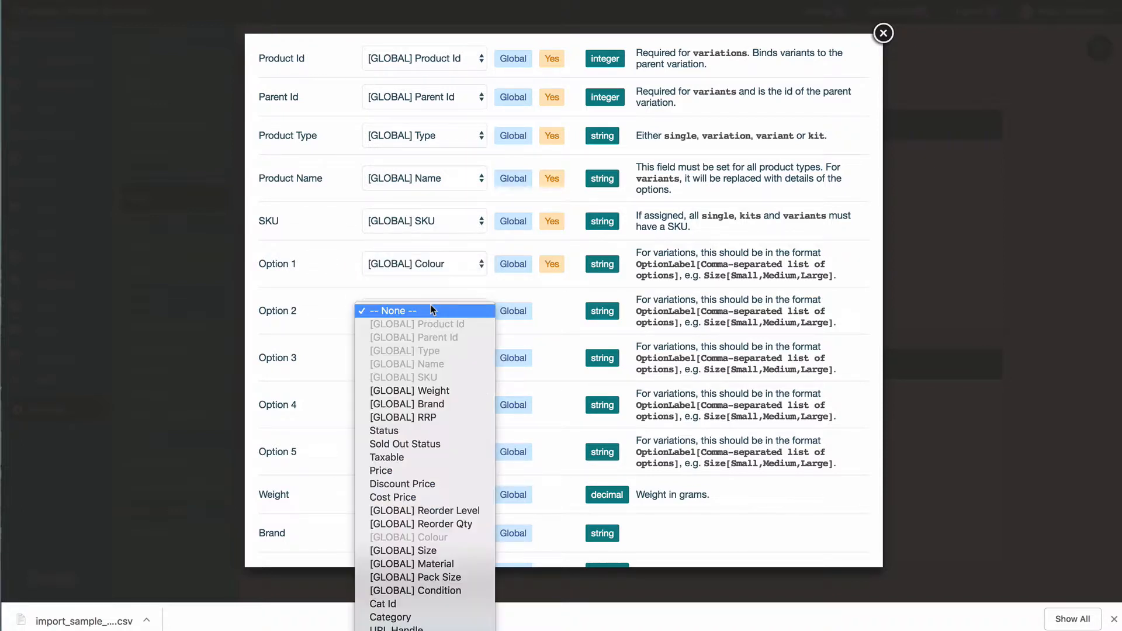
pyautogui.click(445, 550)
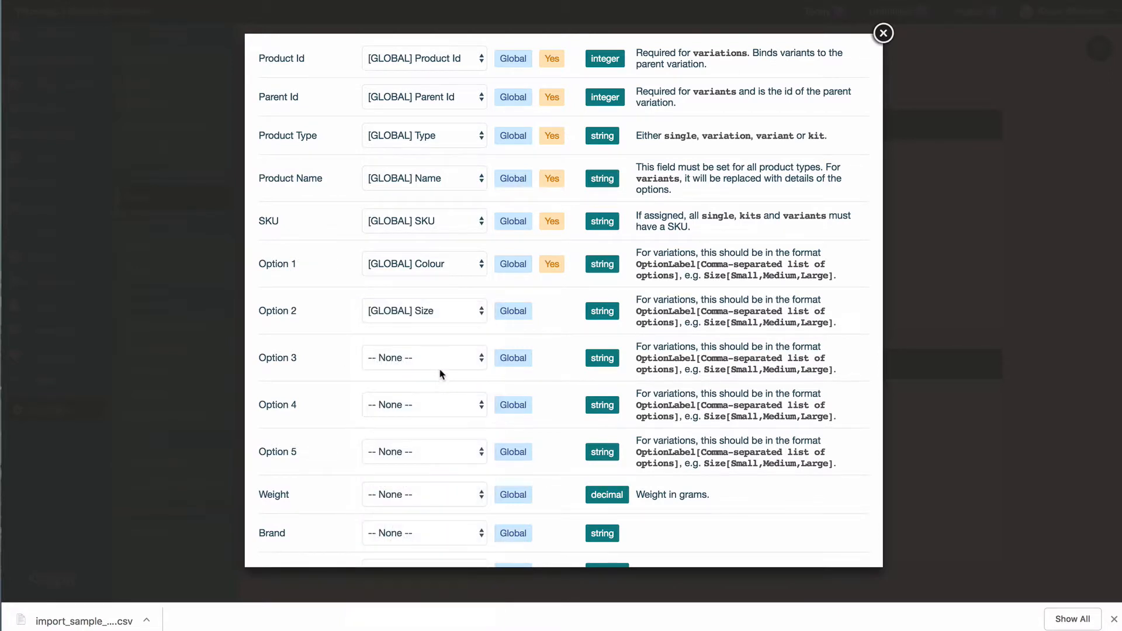
pyautogui.click(441, 365)
pyautogui.press('Escape')
# - Map Option 4 to [GLOBAL] Pack Size and Option 5 to [GLOBAL] Condition
pyautogui.click(438, 407)
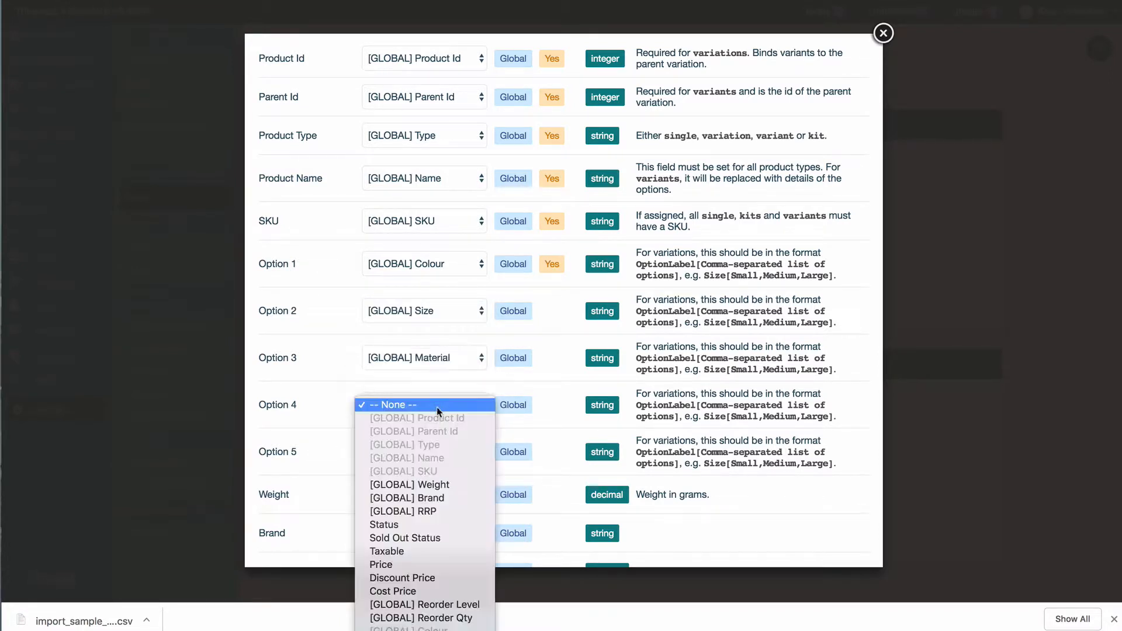
pyautogui.click(421, 614)
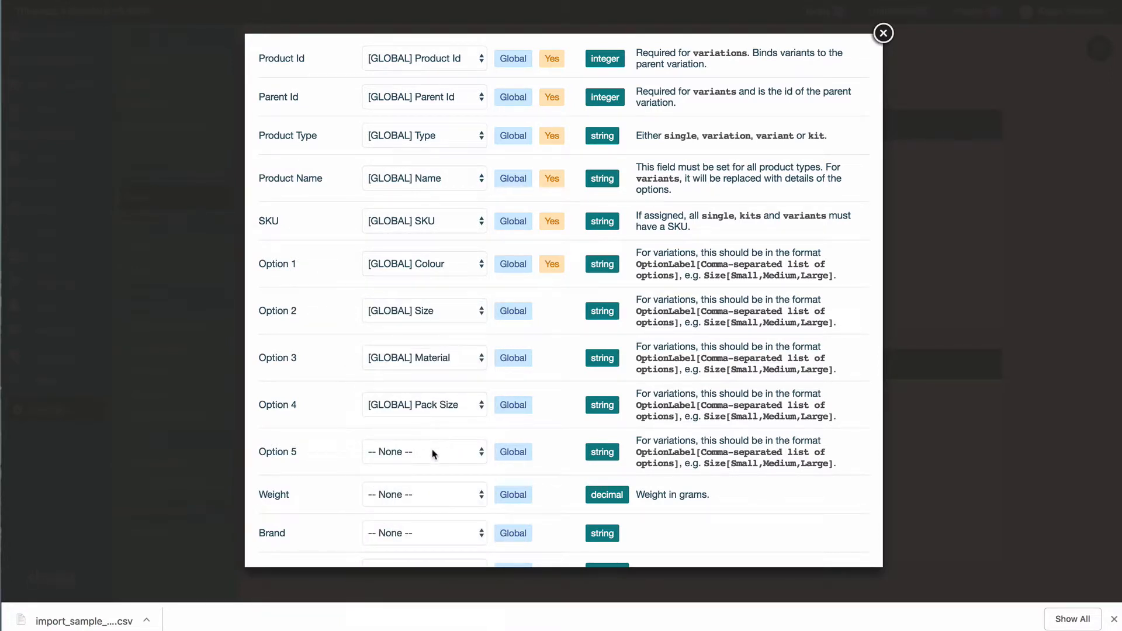
pyautogui.click(433, 454)
pyautogui.scroll(-3, 425, 526)
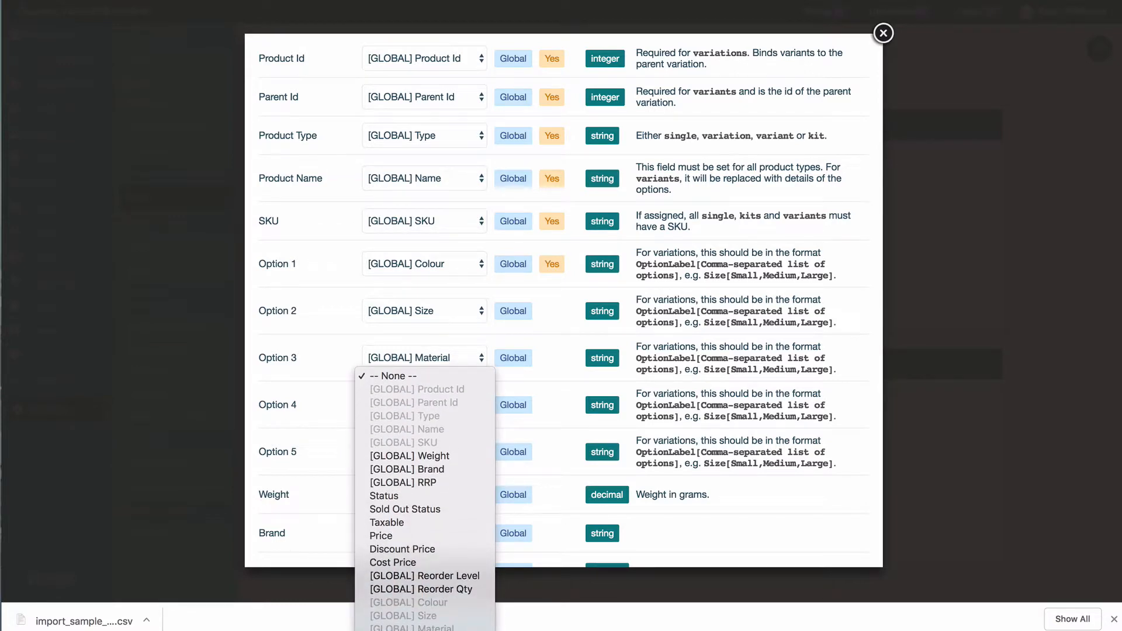
pyautogui.click(419, 463)
# - Map the Weight, Brand and RRP fields to the [GLOBAL] Weight, [GLOBAL] Brand and [GLOBAL] RRP columns
pyautogui.scroll(-10, 419, 464)
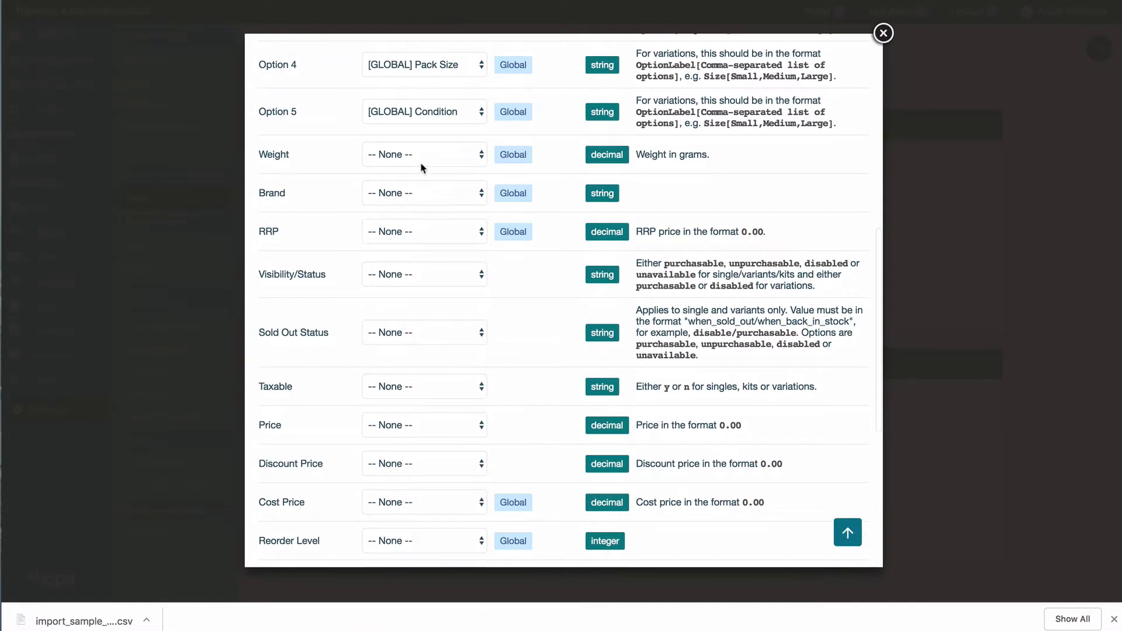
pyautogui.click(423, 166)
pyautogui.click(427, 231)
pyautogui.click(426, 199)
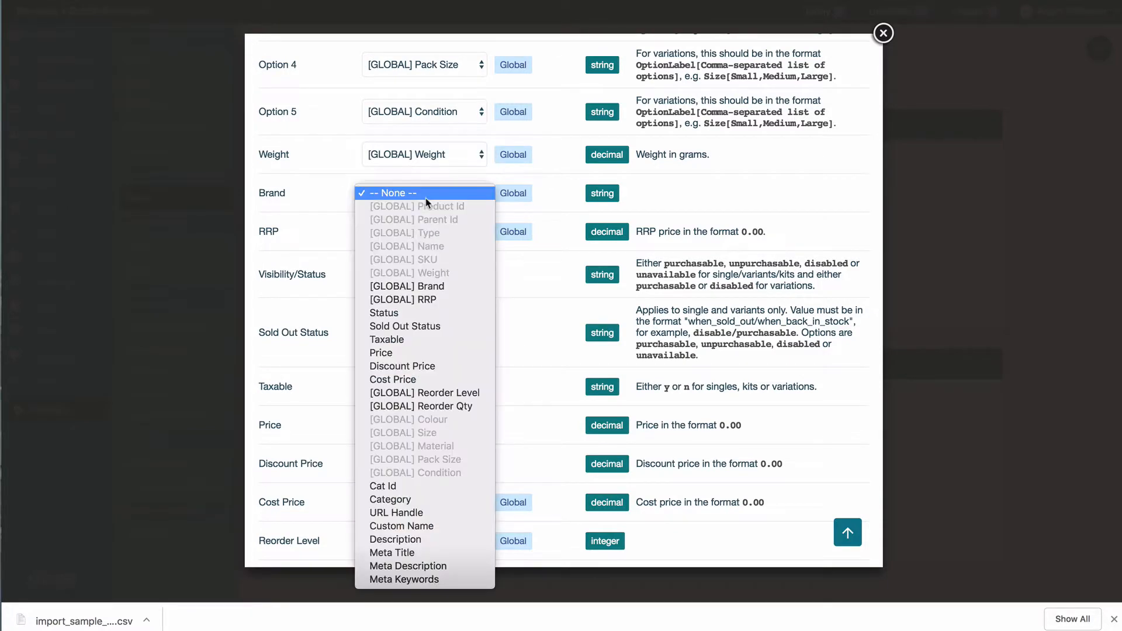
pyautogui.click(437, 286)
pyautogui.click(432, 233)
pyautogui.click(436, 339)
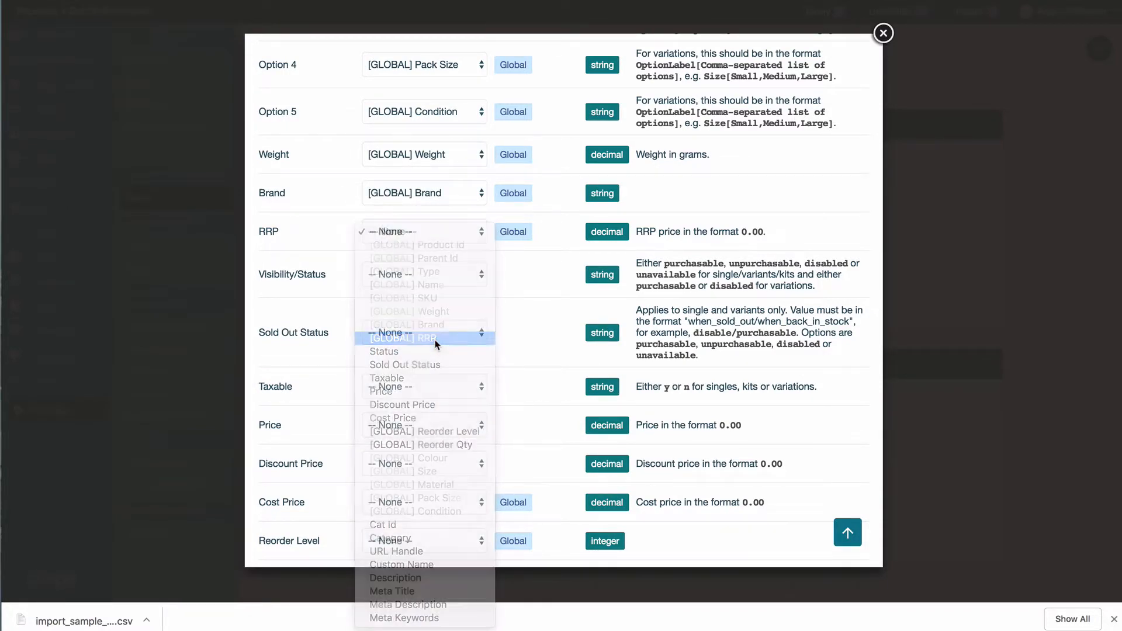
# - Map Visibility/Status to the Status column and Sold Out Status to the Sold Out Status column
pyautogui.click(429, 280)
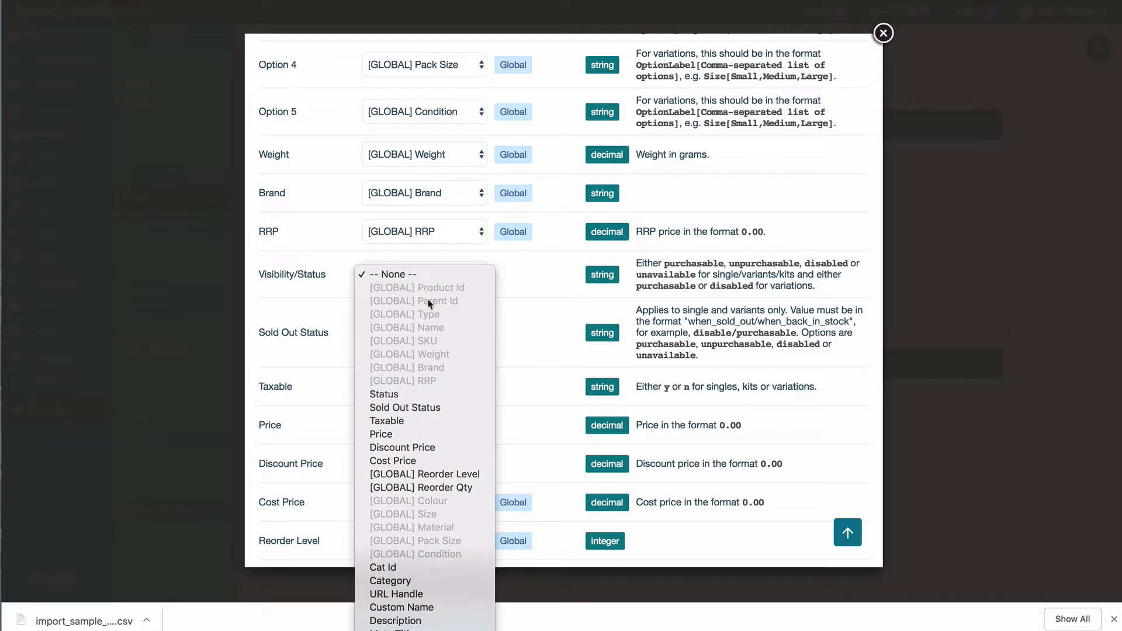
pyautogui.click(436, 396)
pyautogui.click(426, 331)
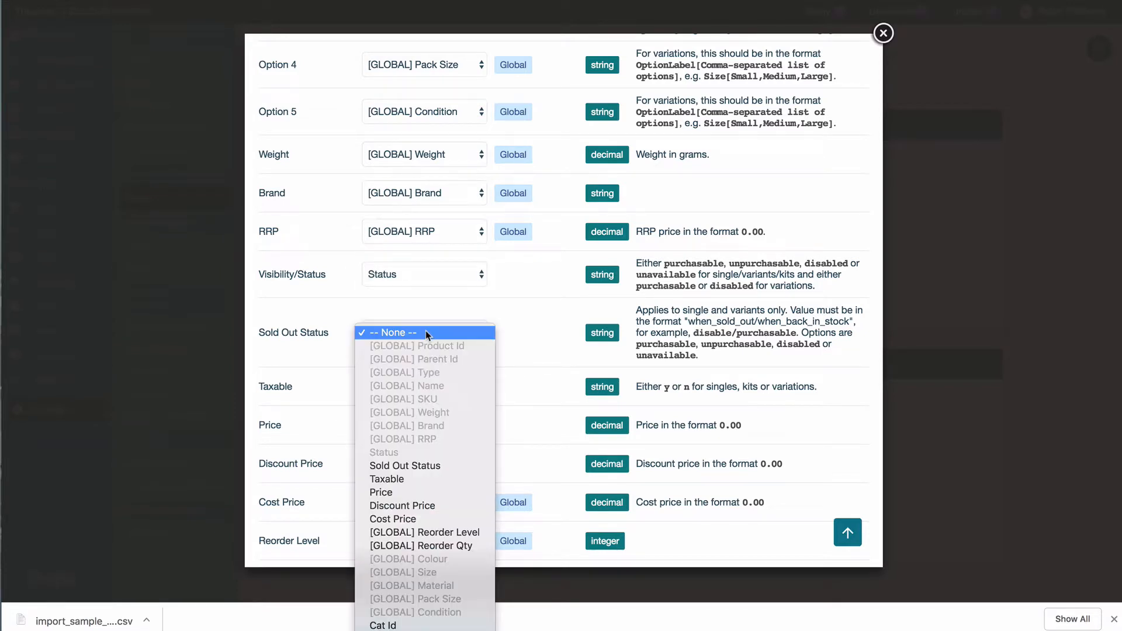
pyautogui.click(430, 466)
# - Map the Taxable field to the Taxable column and the Price field to the Price column
pyautogui.scroll(-3, 428, 463)
pyautogui.click(445, 235)
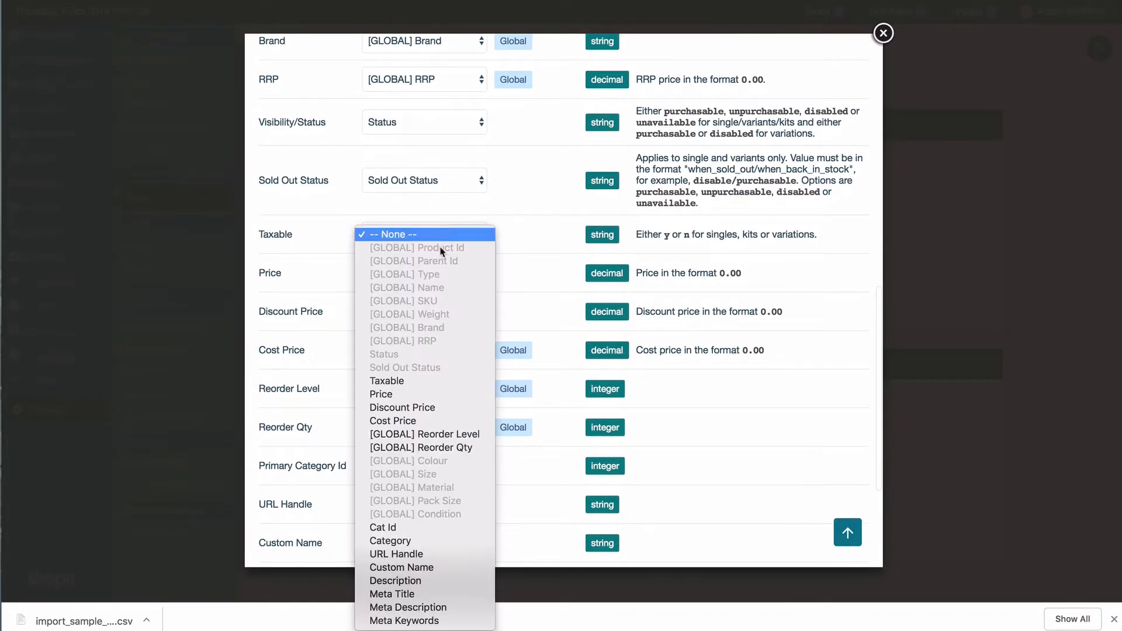
pyautogui.click(416, 380)
pyautogui.click(421, 281)
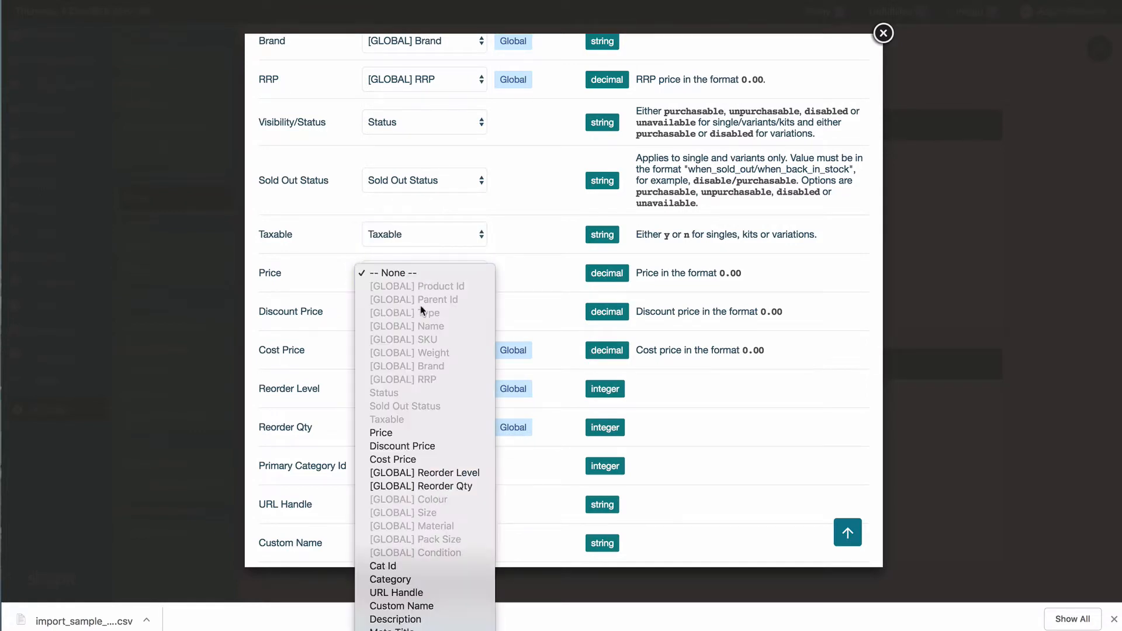
pyautogui.click(408, 433)
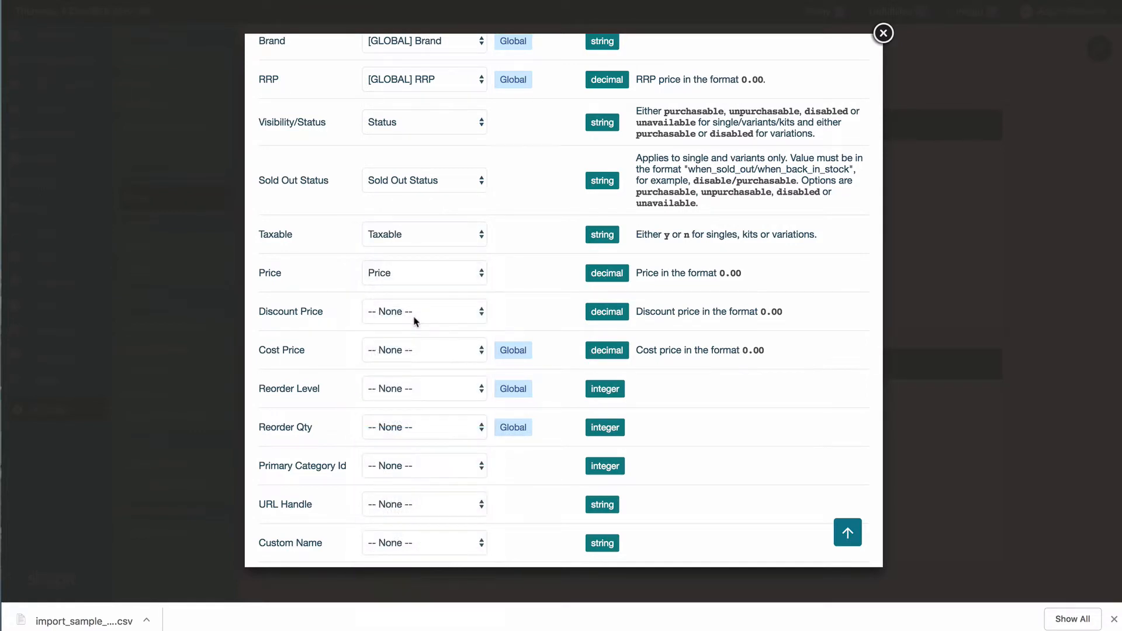
# - Map the Cost Price field to the Cost Price column and Reorder Level to [GLOBAL] Reorder Level
pyautogui.click(413, 353)
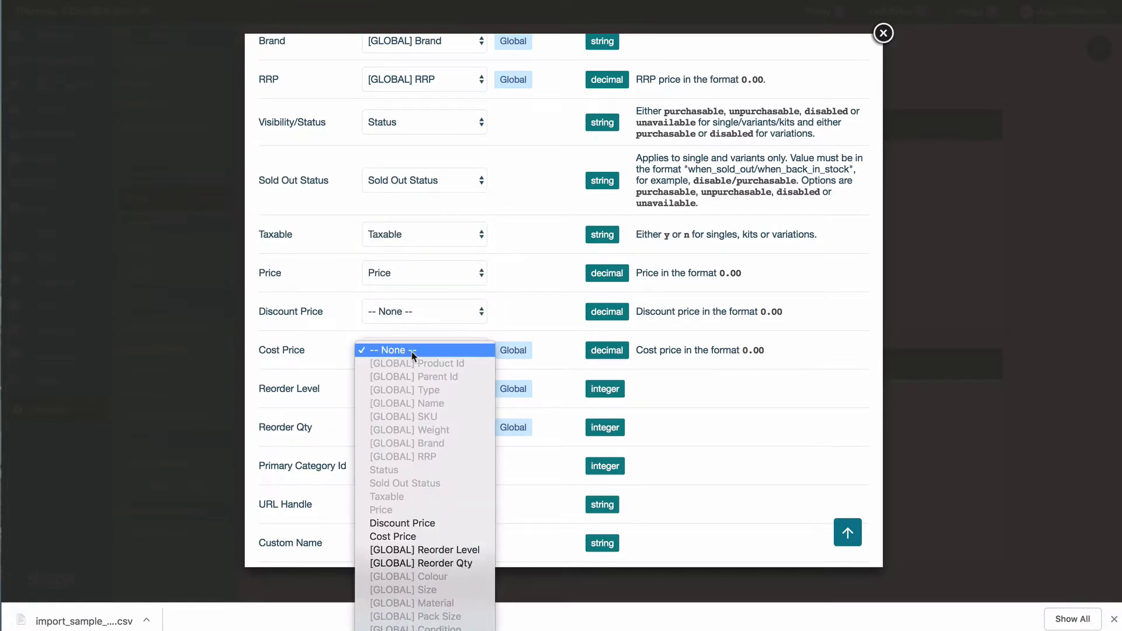
pyautogui.click(414, 538)
pyautogui.scroll(-5, 456, 470)
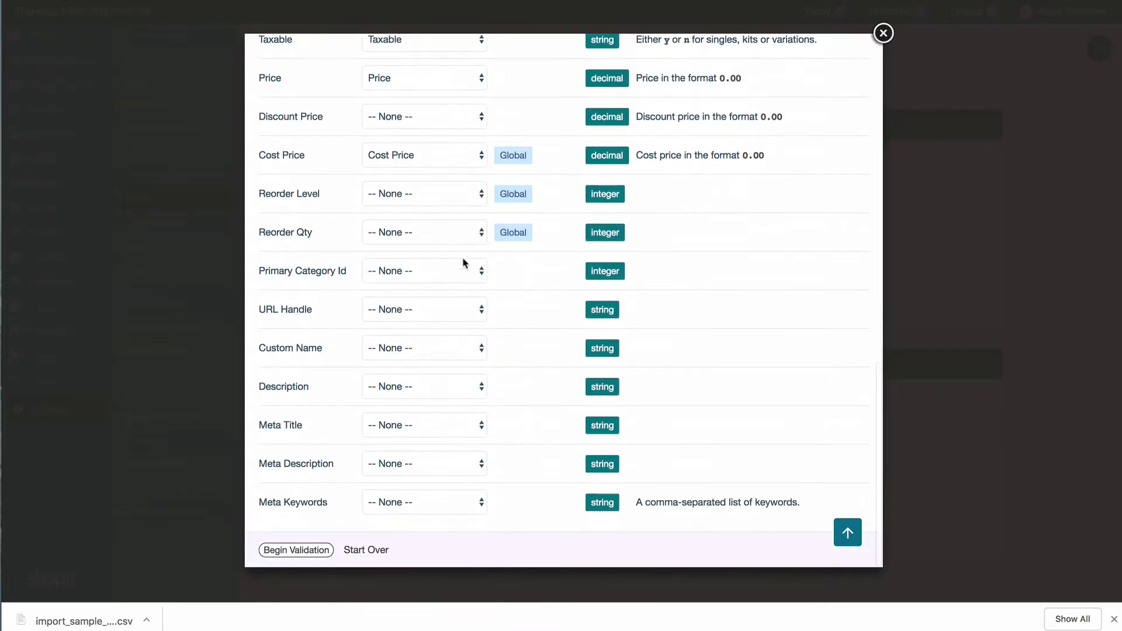
pyautogui.click(427, 199)
pyautogui.click(433, 394)
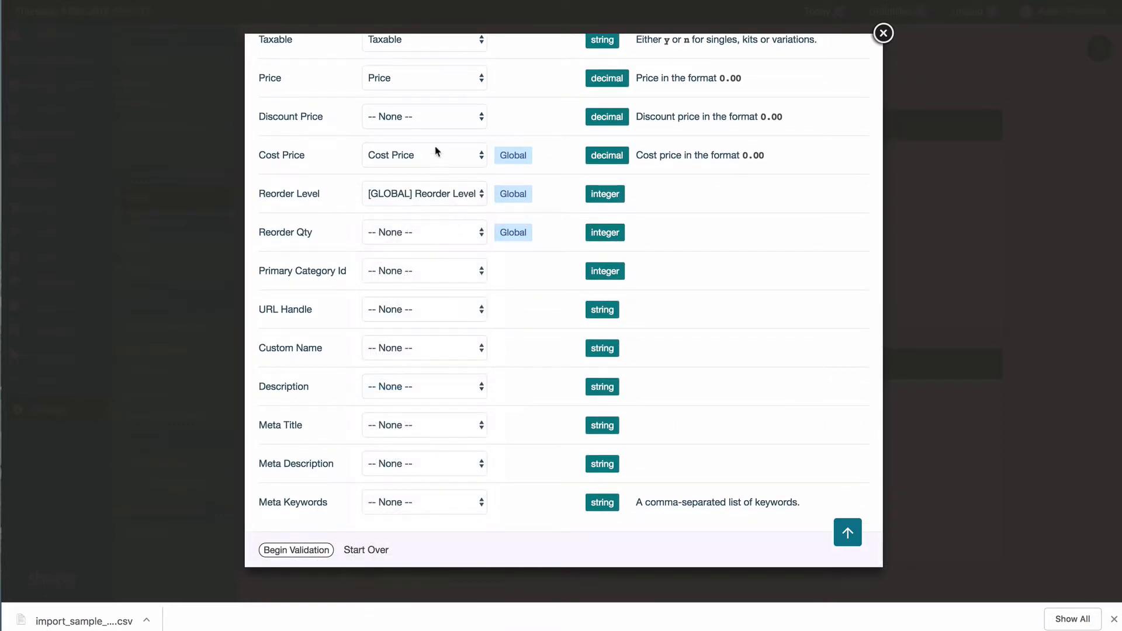
# - Map the Discount Price field to the Discount Price column and Reorder Qty to [GLOBAL] Reorder Qty
pyautogui.click(433, 119)
pyautogui.click(435, 289)
pyautogui.click(437, 240)
pyautogui.click(443, 445)
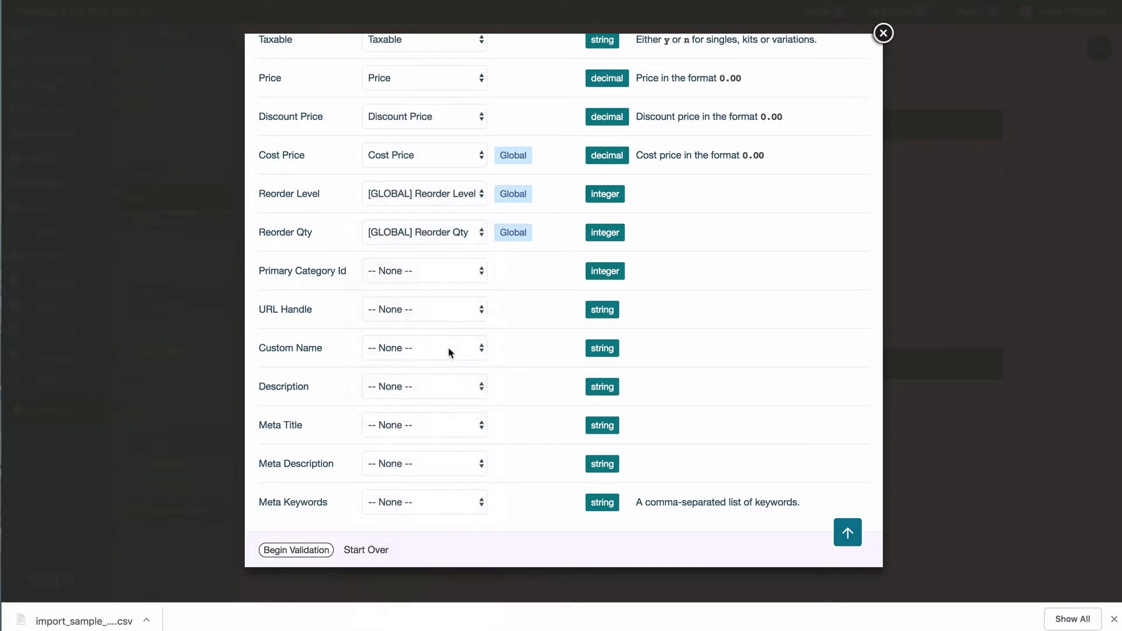
# - Map Primary Category Id to the Cat Id column and URL Handle to the URL Handle column
pyautogui.click(430, 273)
pyautogui.click(418, 563)
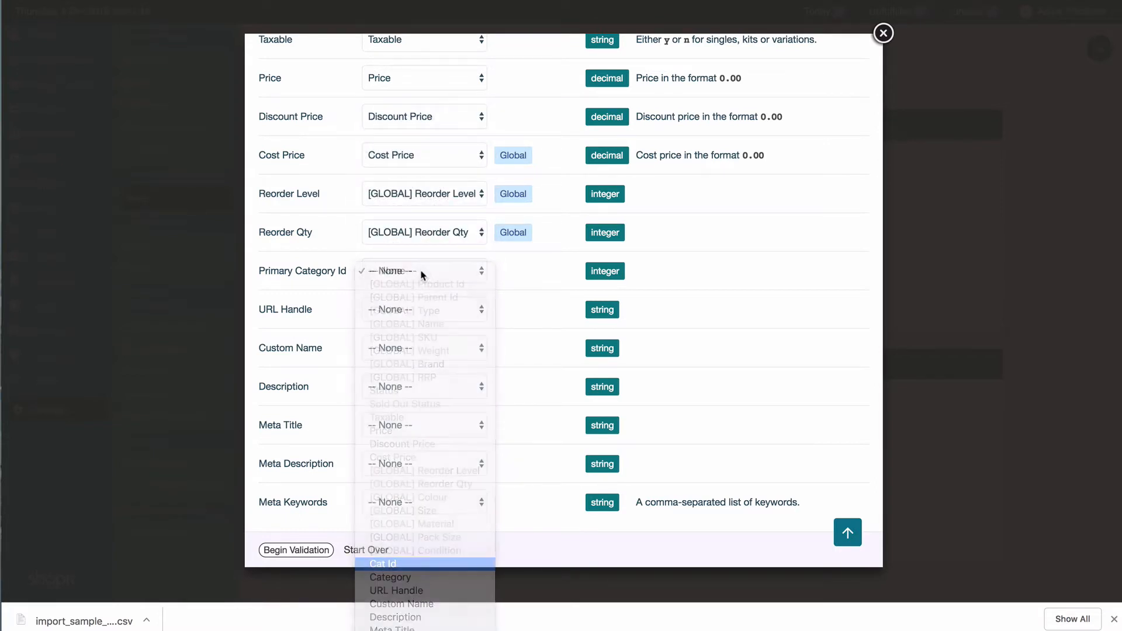
pyautogui.click(419, 308)
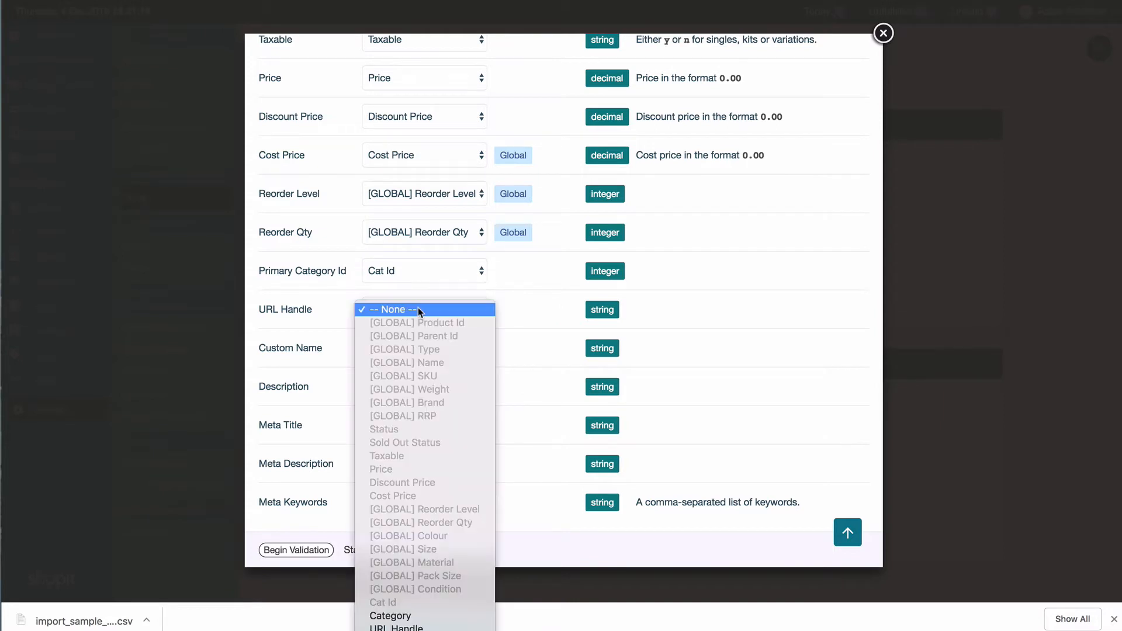
pyautogui.click(412, 627)
# - Map the Custom Name field to the Custom Name column and Description to the Description column
pyautogui.click(445, 354)
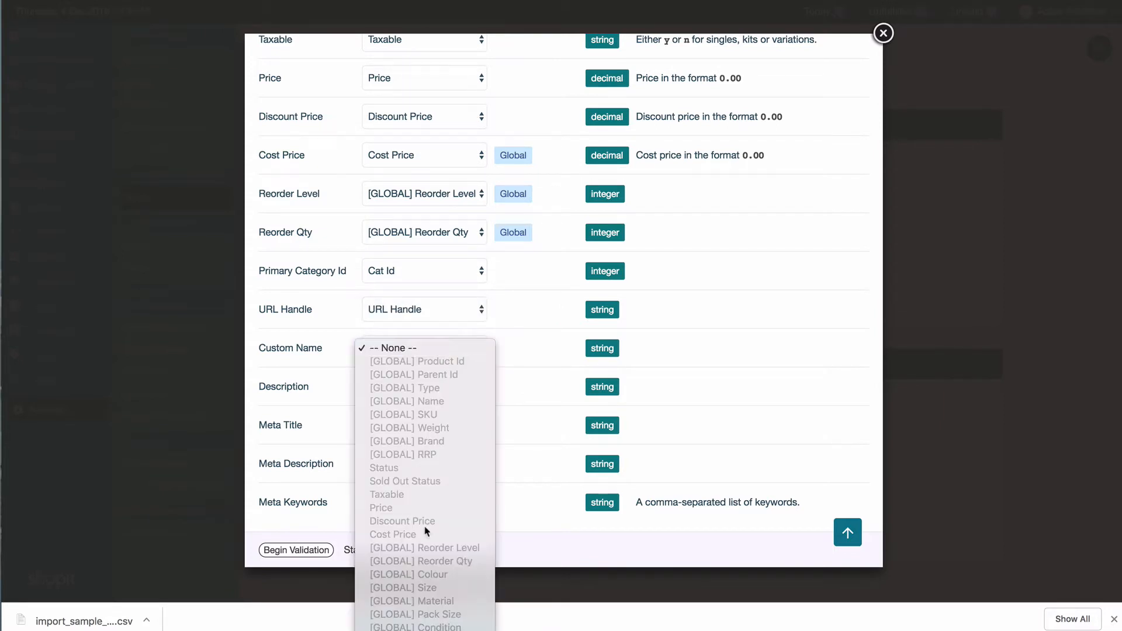
pyautogui.click(462, 420)
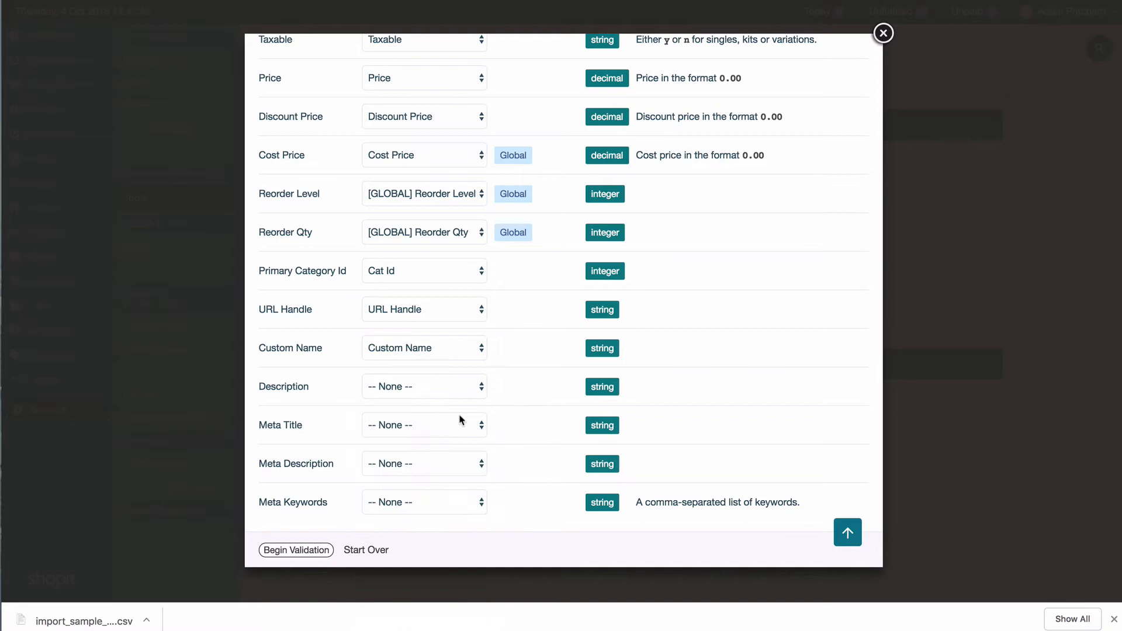
pyautogui.click(413, 398)
pyautogui.scroll(-2, 430, 577)
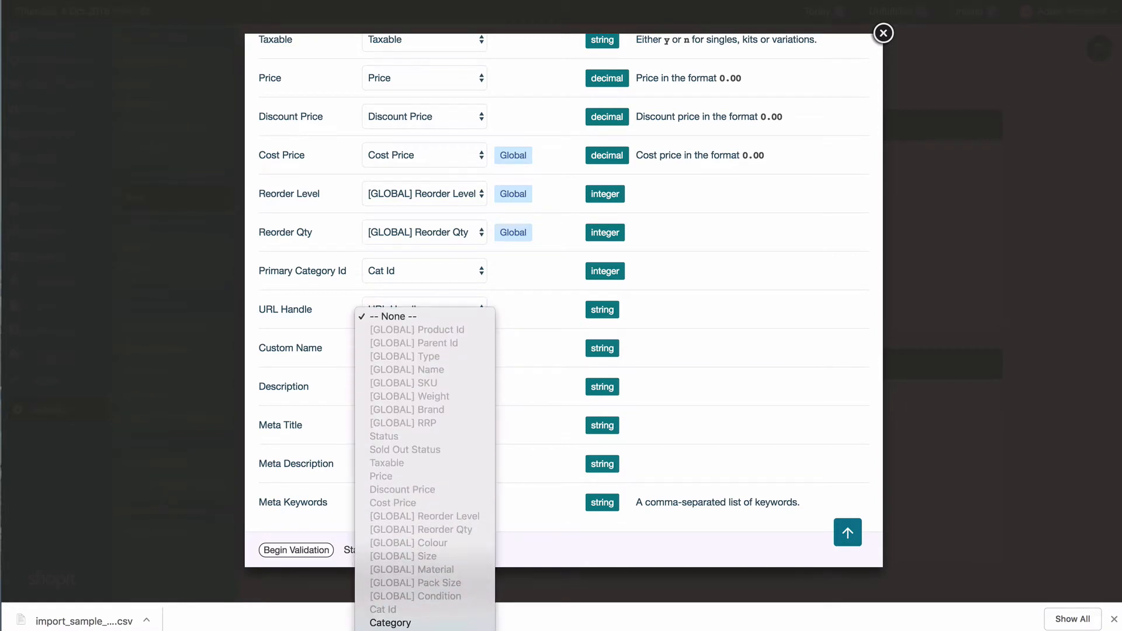
pyautogui.click(451, 471)
# - Map the Meta Title, Meta Description and Meta Keywords fields to the CSV columns of the same names
pyautogui.click(458, 425)
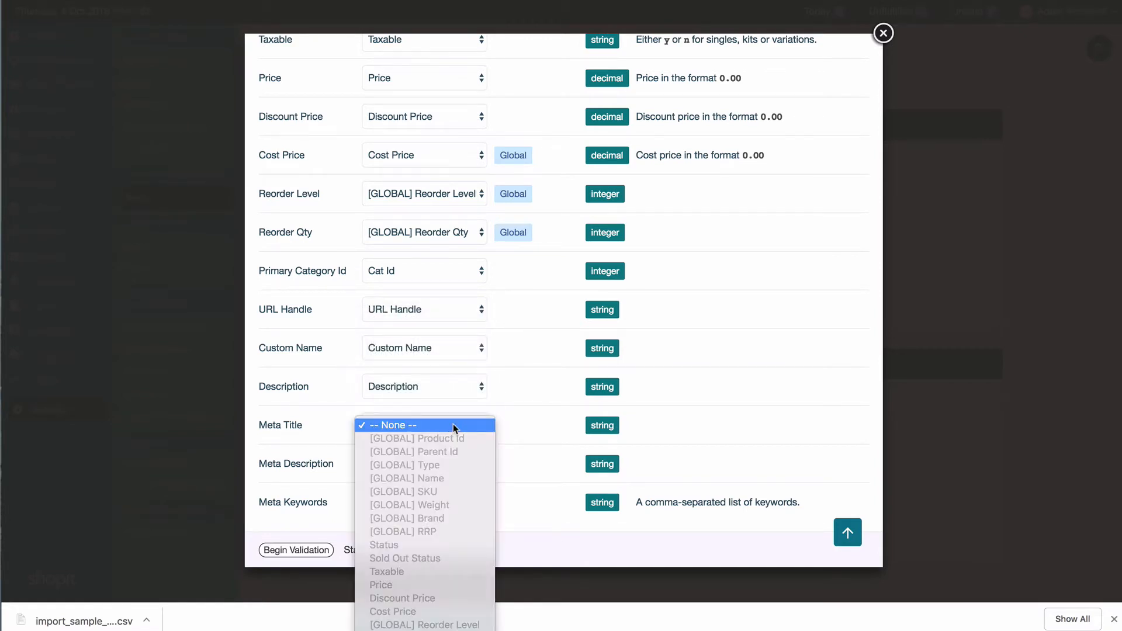
pyautogui.scroll(-3, 432, 504)
pyautogui.click(431, 630)
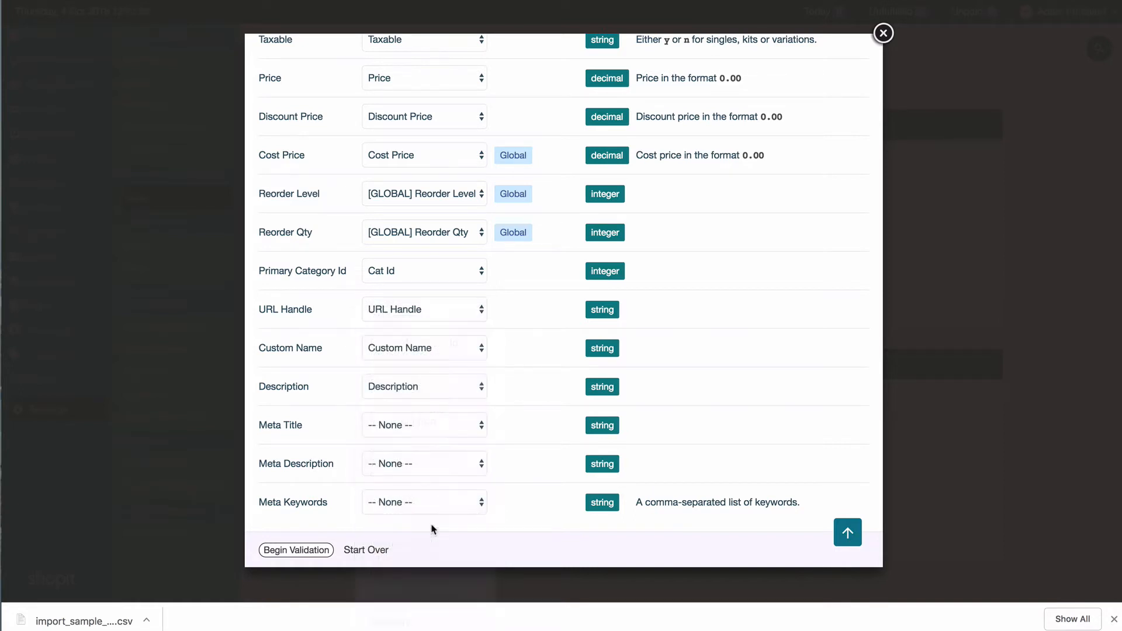
pyautogui.click(431, 467)
pyautogui.scroll(-4, 432, 597)
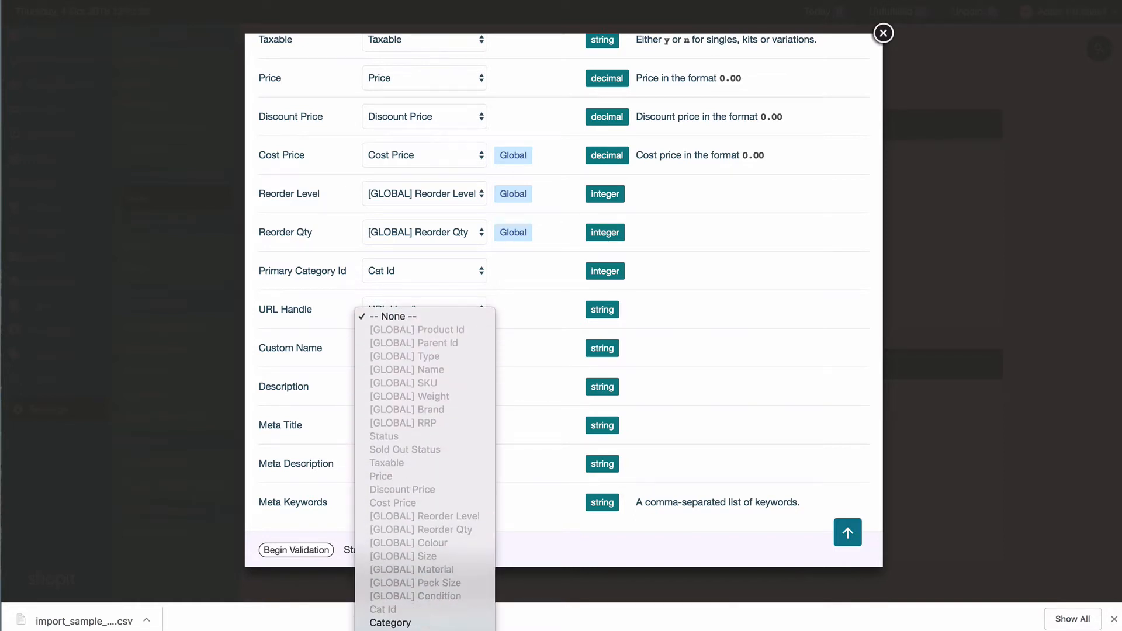
pyautogui.click(430, 630)
pyautogui.click(438, 503)
pyautogui.scroll(-5, 433, 584)
pyautogui.click(432, 624)
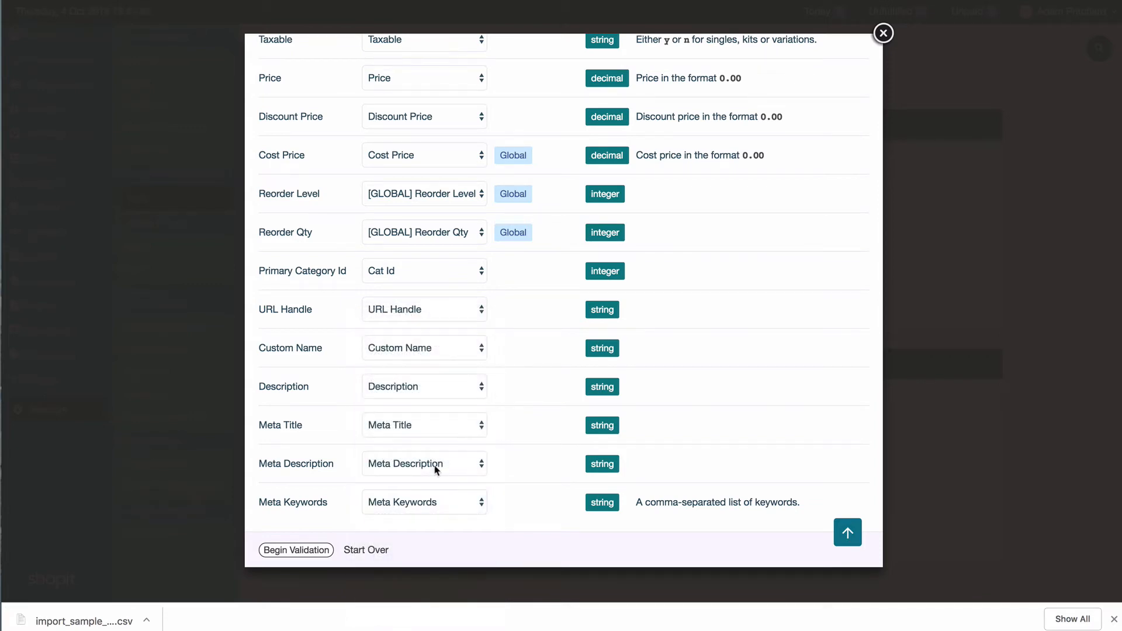
# - Validate the mapped CSV data and review the error check for every column
pyautogui.click(312, 551)
pyautogui.scroll(-5, 581, 333)
pyautogui.scroll(5, 582, 334)
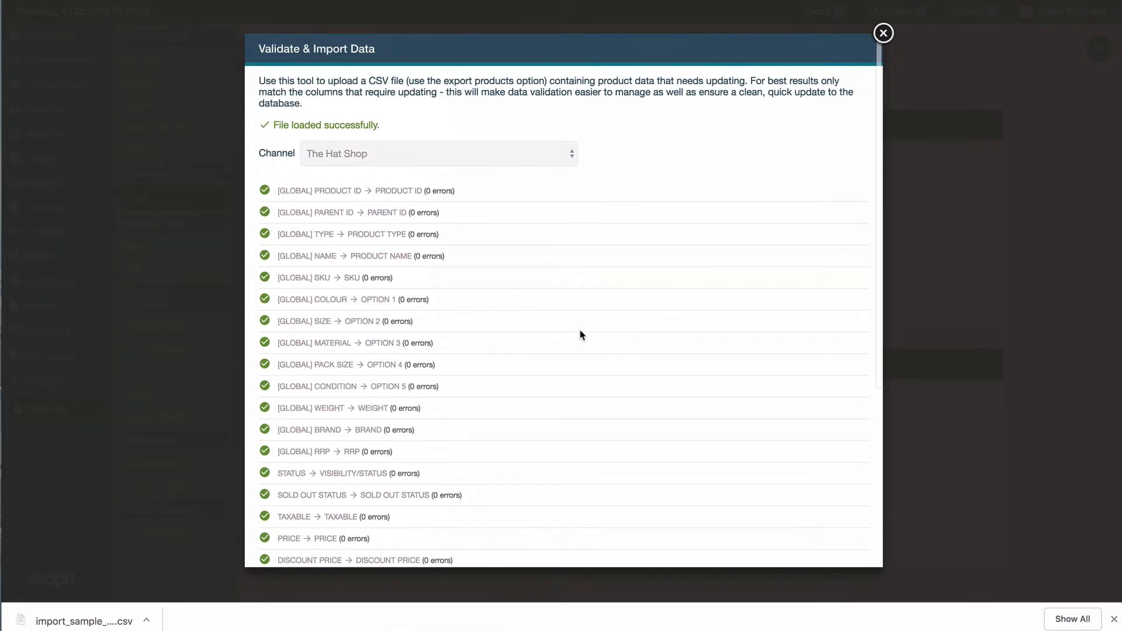
pyautogui.scroll(-5, 581, 335)
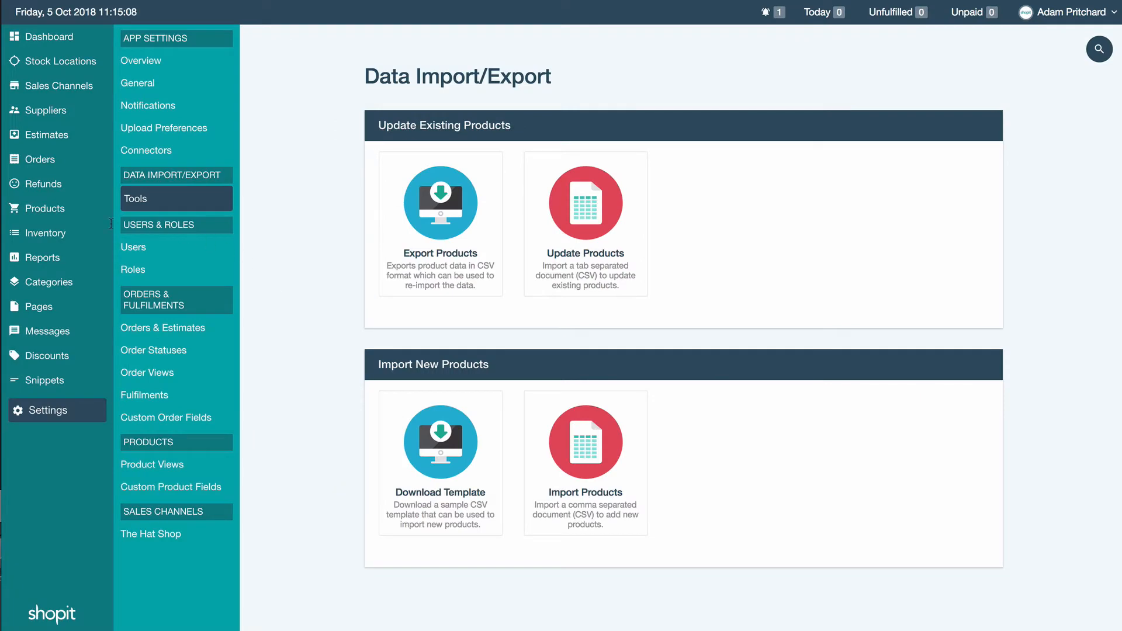
# - Open the store's product list and look through it for the imported products
pyautogui.click(58, 210)
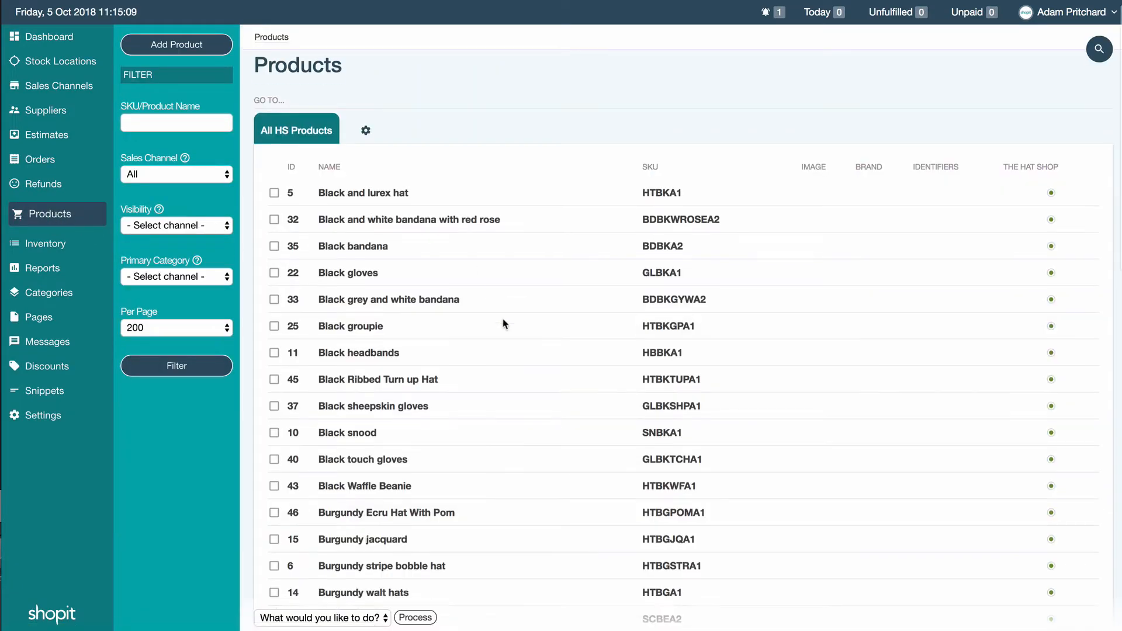
pyautogui.scroll(-8, 505, 324)
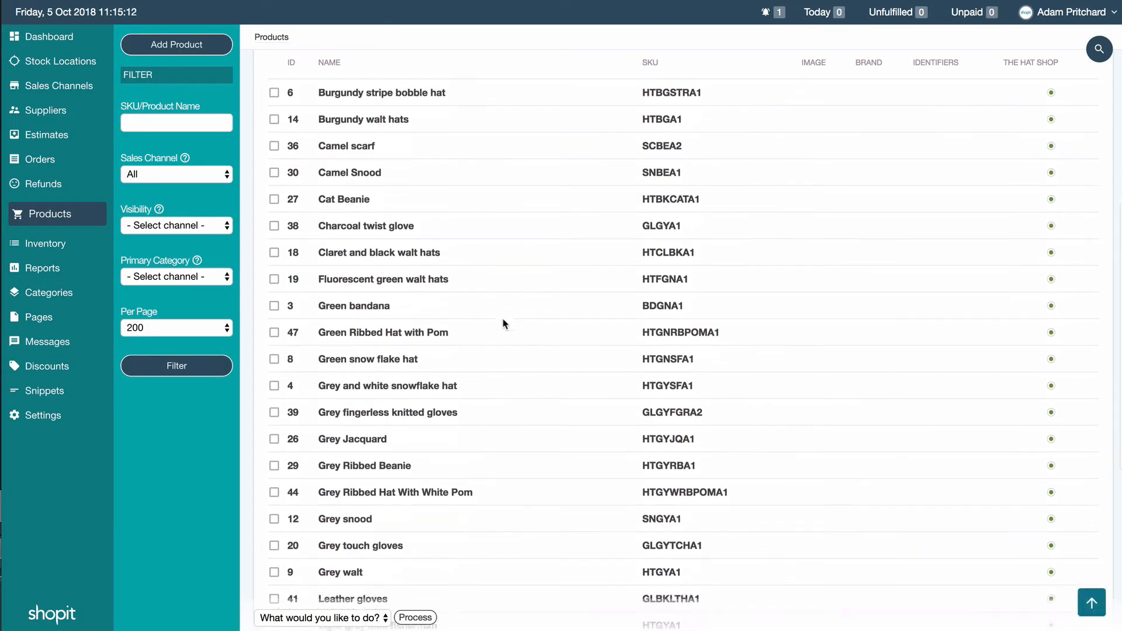
pyautogui.scroll(-6, 505, 324)
pyautogui.scroll(15, 504, 293)
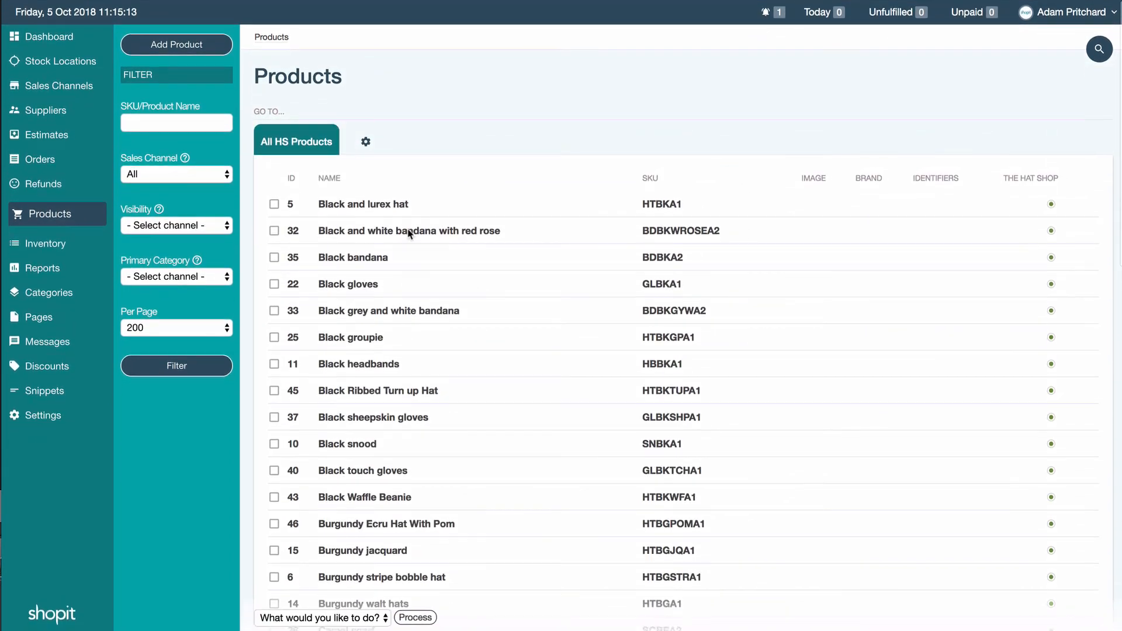
# - Examine the details of the Black bandana product, including its description and categories, and return to the product list
pyautogui.click(360, 258)
pyautogui.scroll(-6, 515, 261)
pyautogui.scroll(-10, 542, 261)
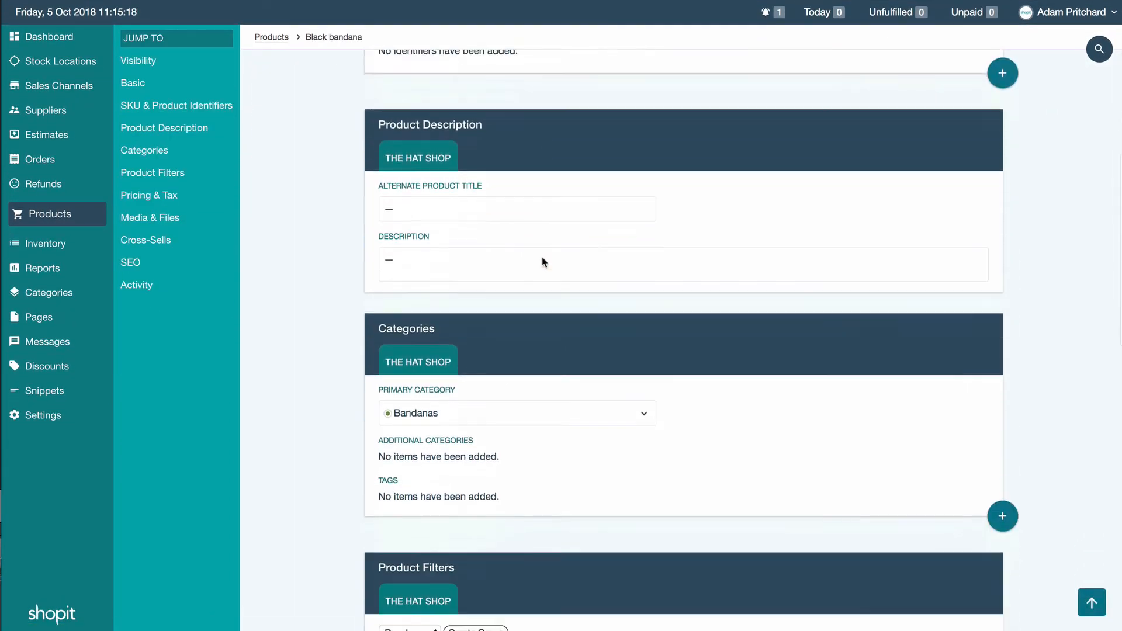
pyautogui.scroll(15, 542, 261)
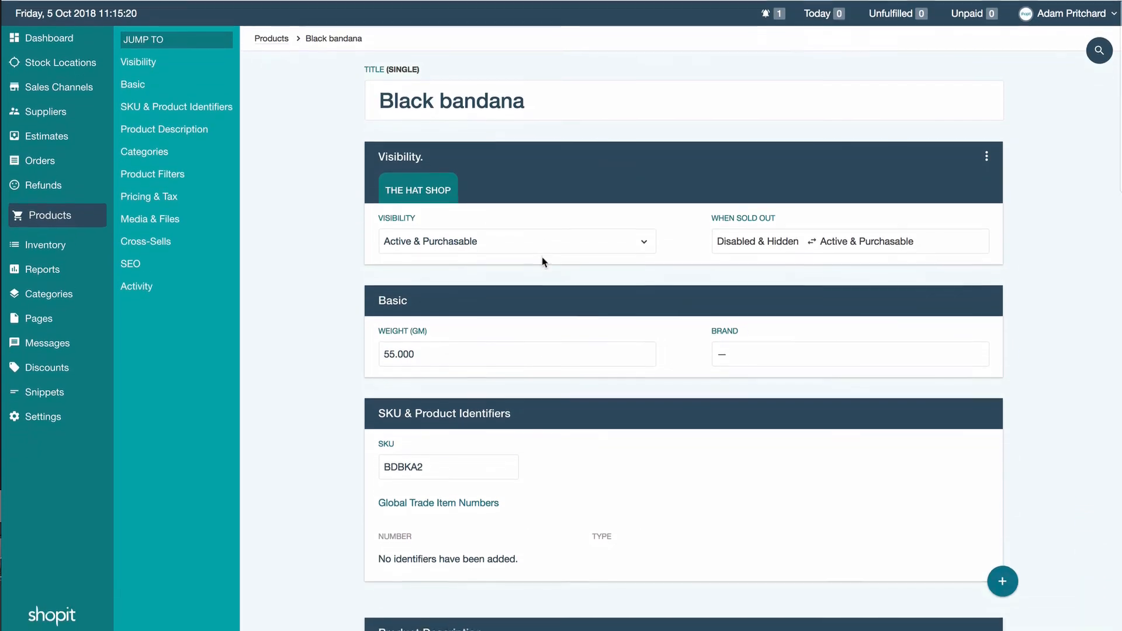
pyautogui.click(56, 225)
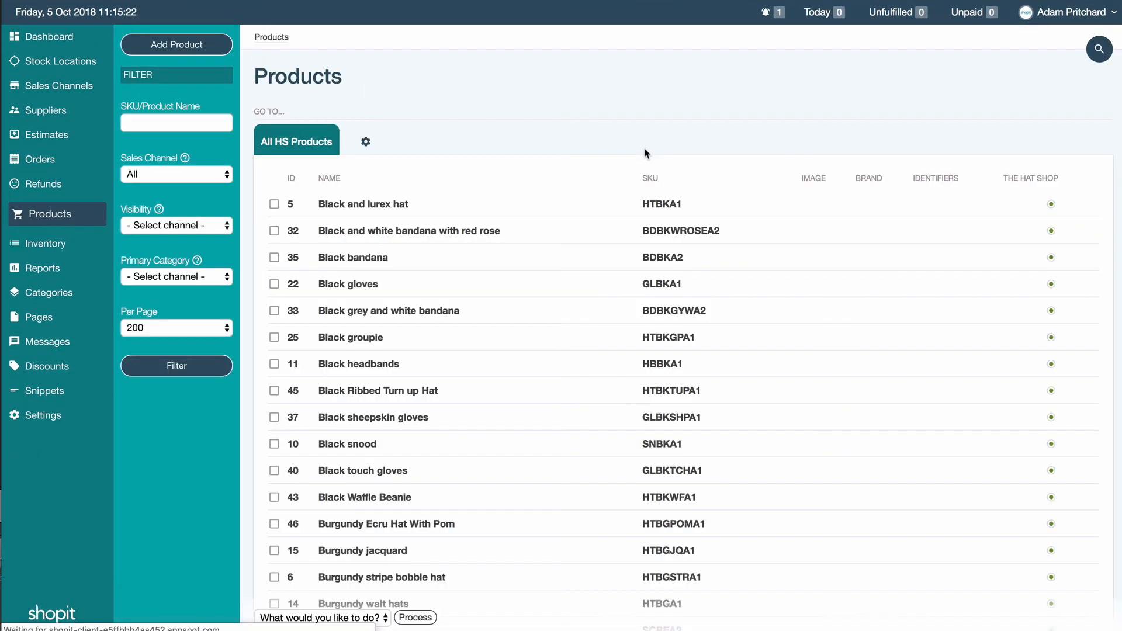